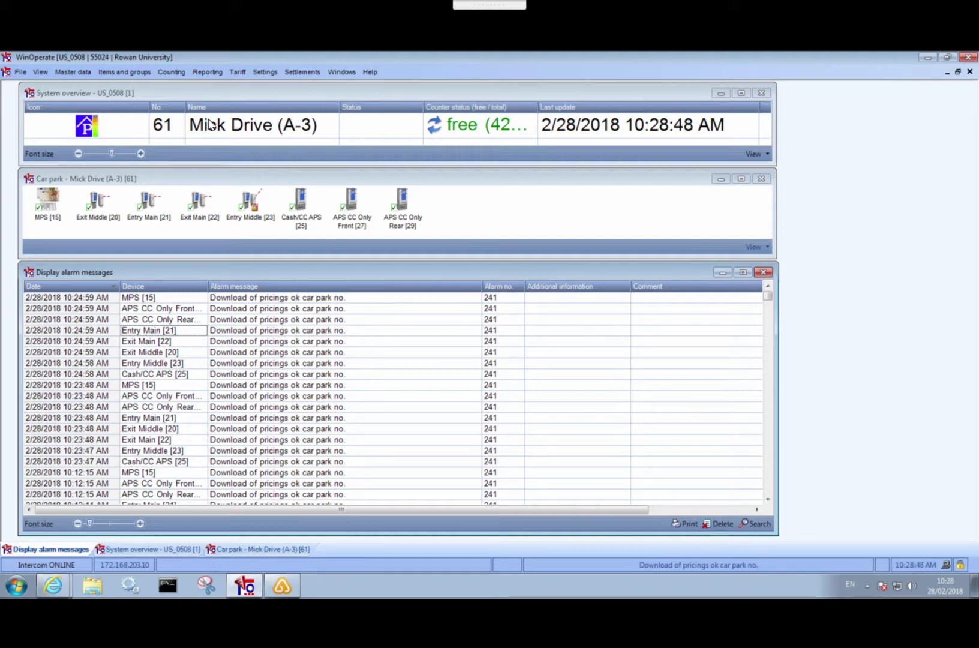
Look up the gym customers in customer management and check which card item is assigned to employee Card 4
left_click(69, 71)
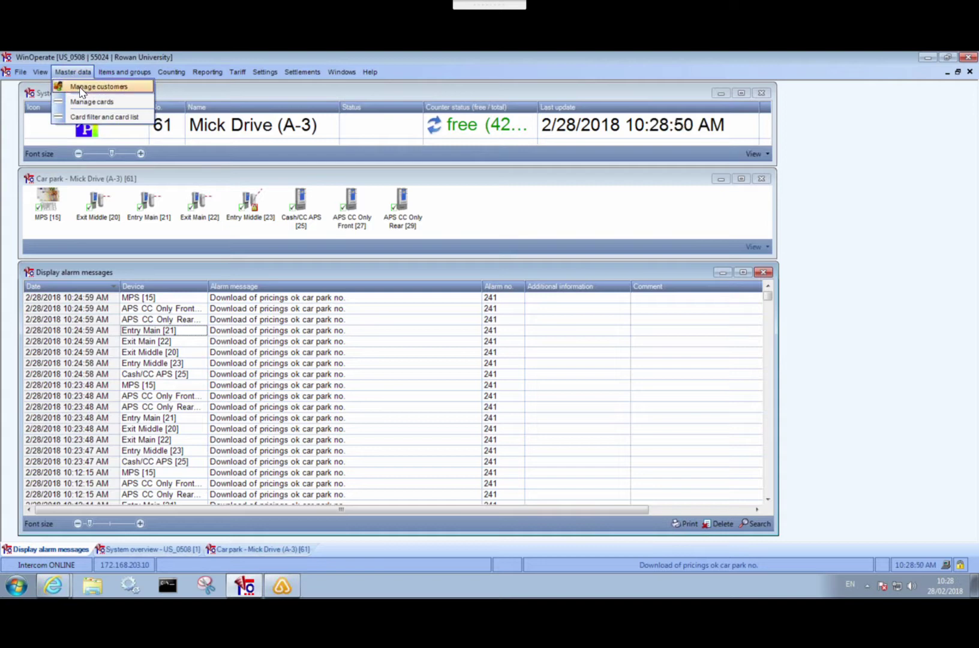
left_click(80, 86)
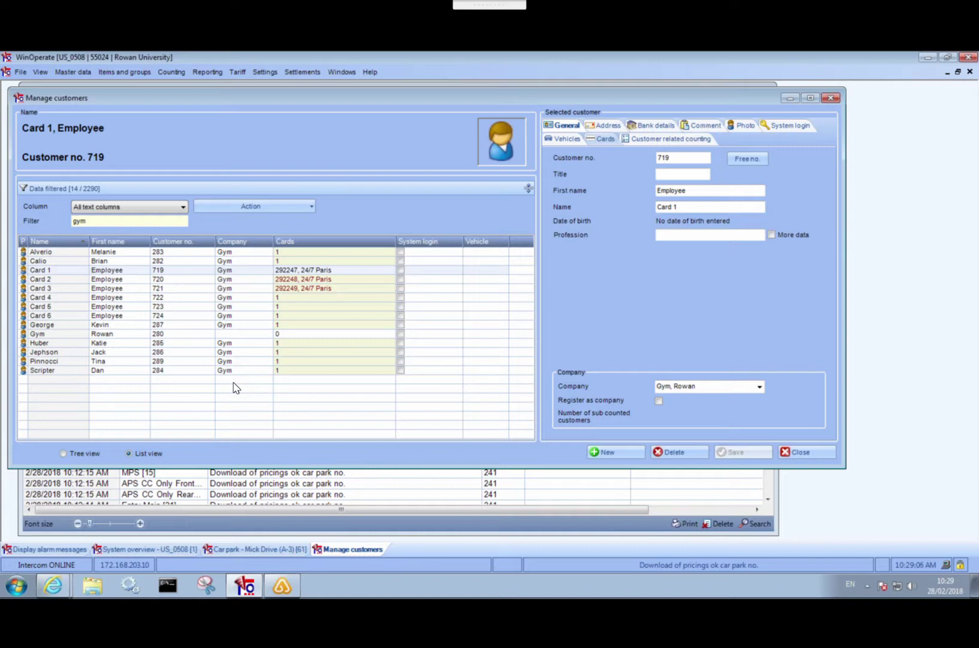
left_click(303, 298)
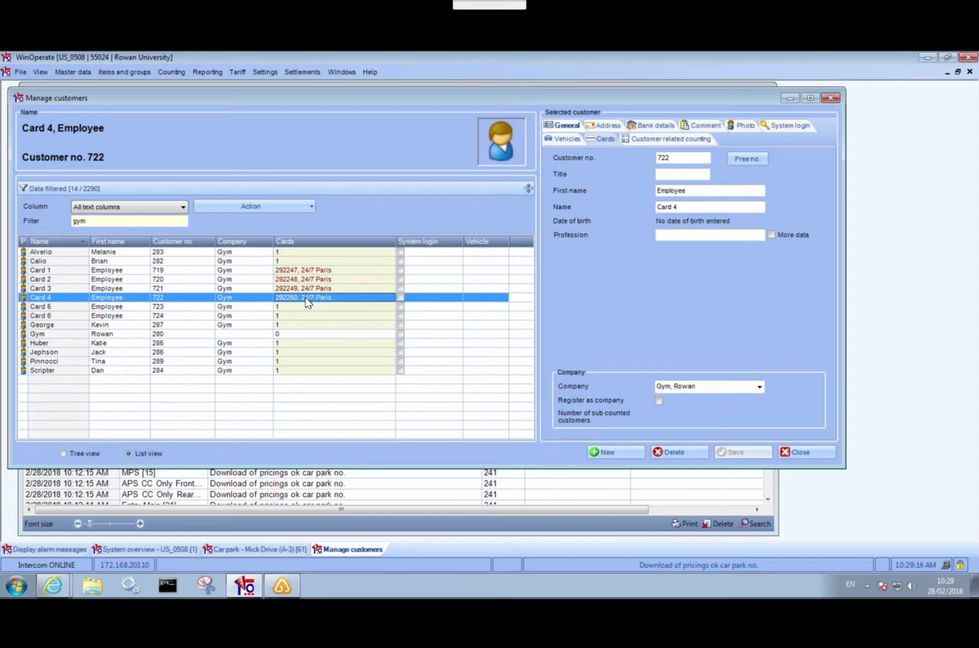
left_click(832, 98)
Open the group details and group times settings and examine the Always group time
left_click(124, 73)
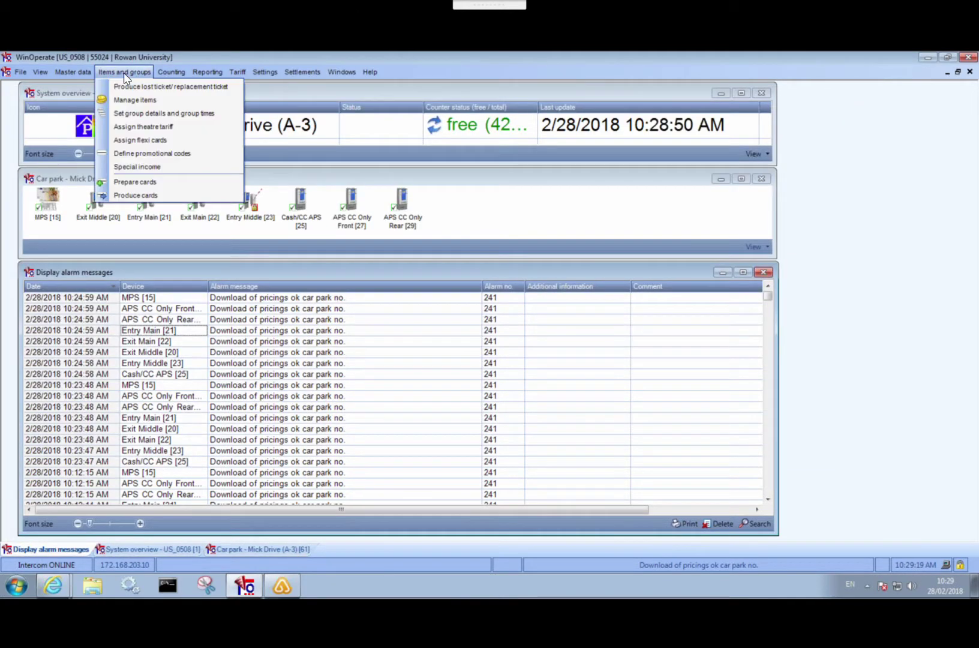
left_click(139, 114)
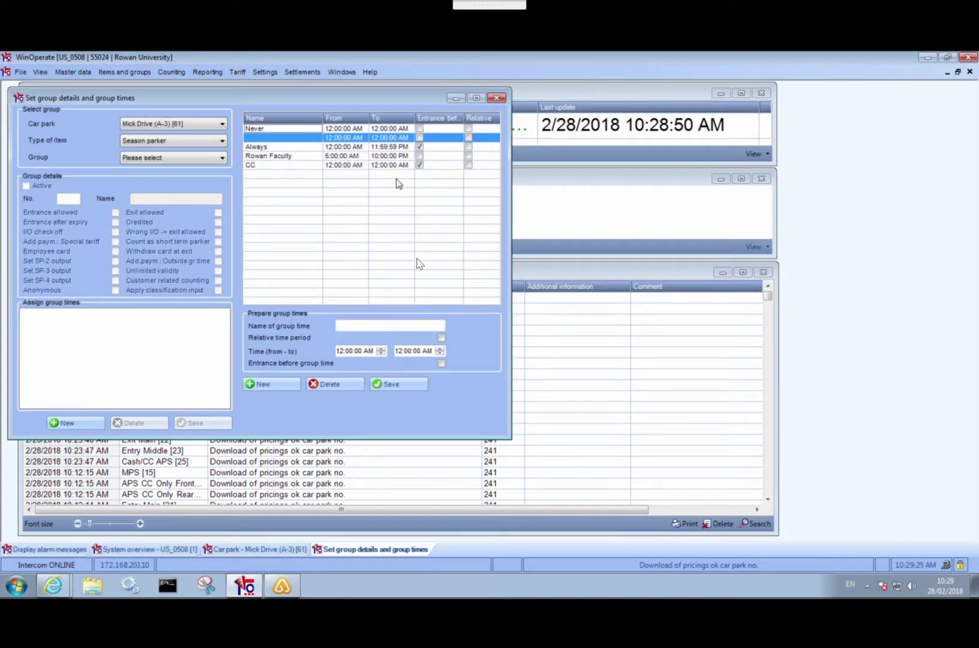
left_click(270, 147)
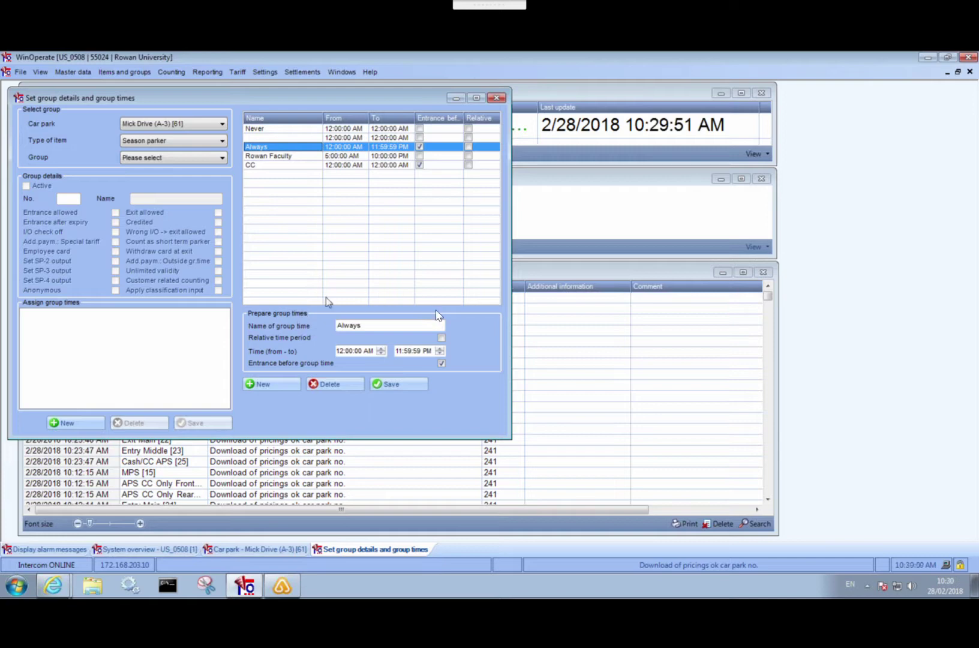
Create and save a group time named Rowan Gym Weekdays running from 6:00 AM to 11:59 PM
left_click(269, 389)
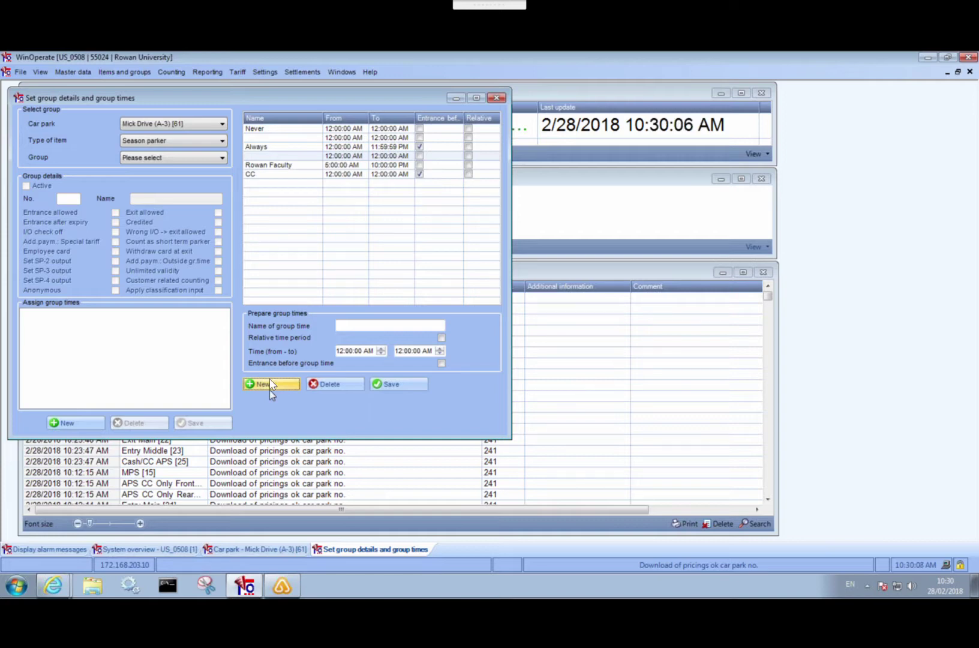
left_click(351, 326)
type("Rowan Gy")
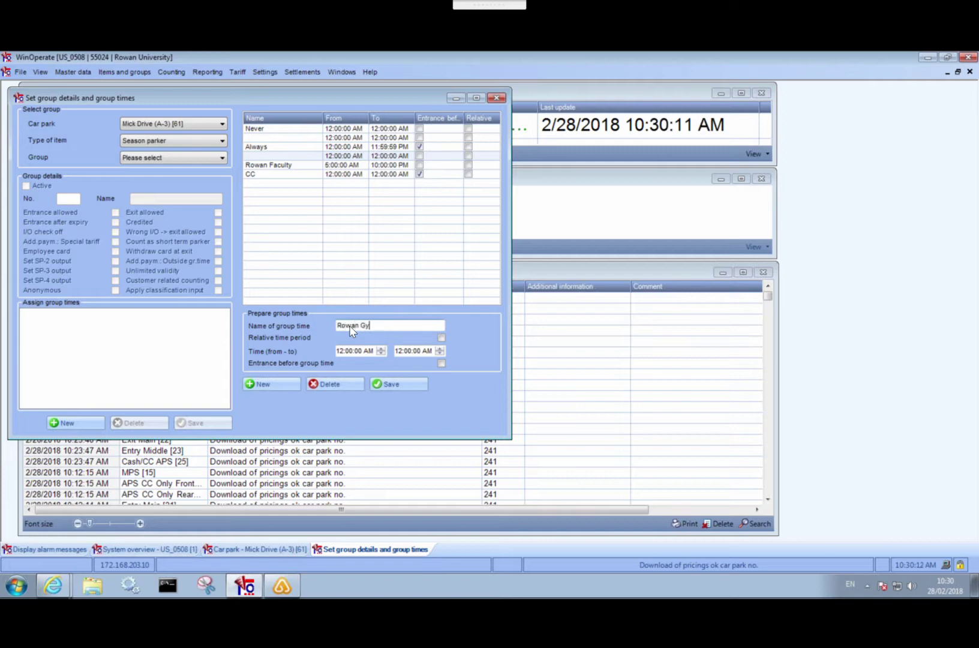
type("m Weekdays")
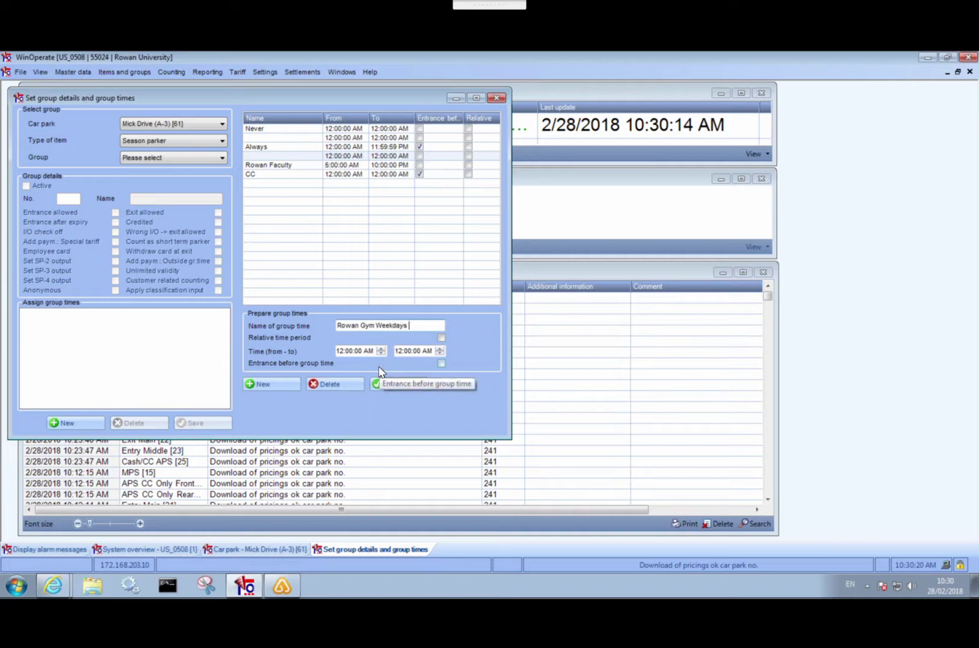
left_click(340, 353)
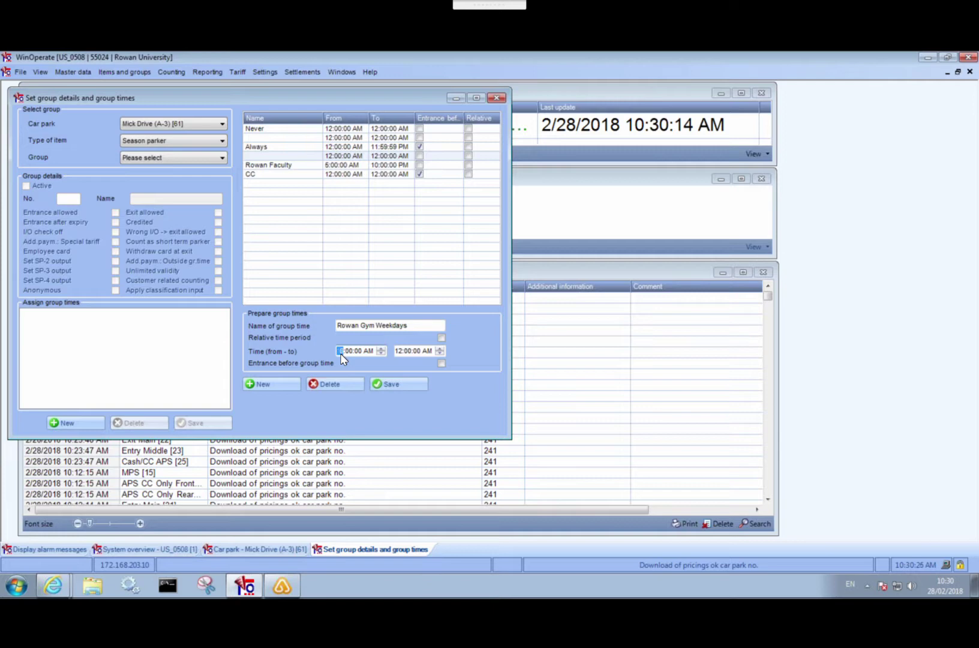
left_click(398, 351)
left_click(399, 384)
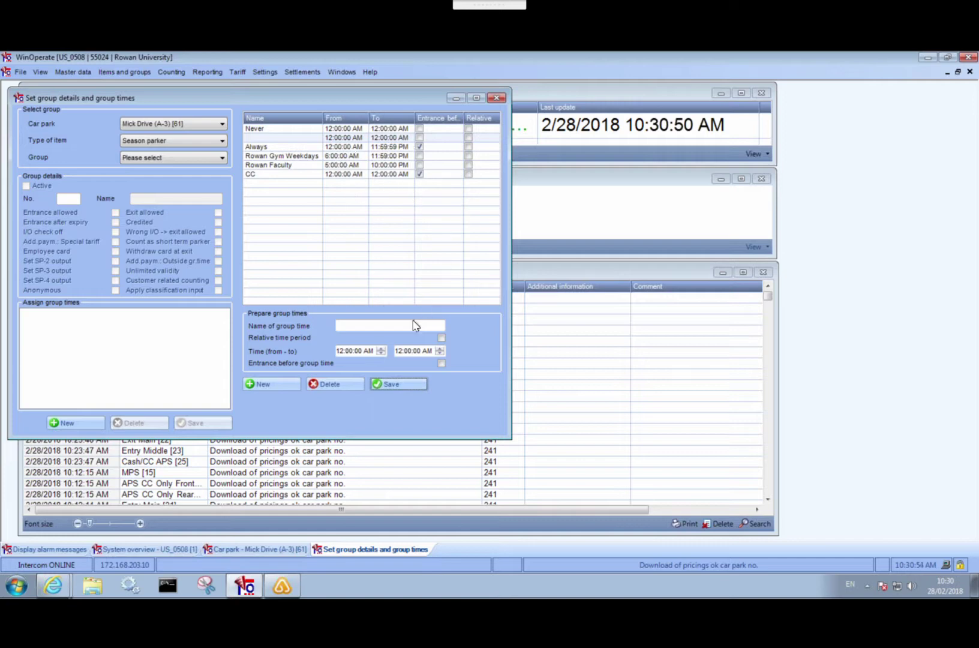
Create and save a group time named Rowan Gym Weekend running from 8:00 AM to 11:00 PM
left_click(347, 326)
type("Rowan Gym Weekend")
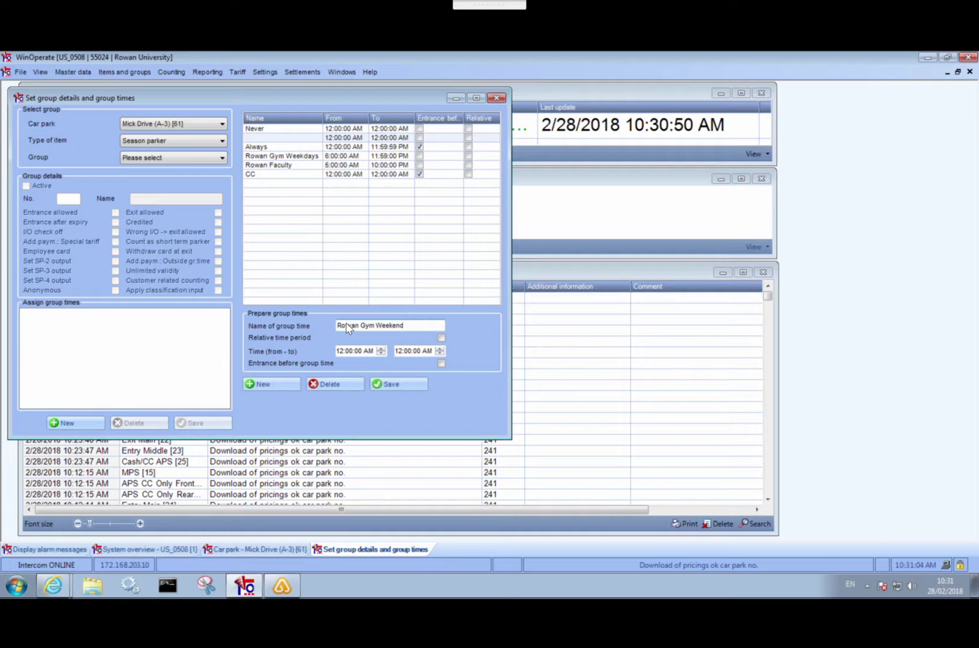
left_click(340, 349)
type("8")
left_click(400, 351)
left_click(429, 351)
left_click(391, 385)
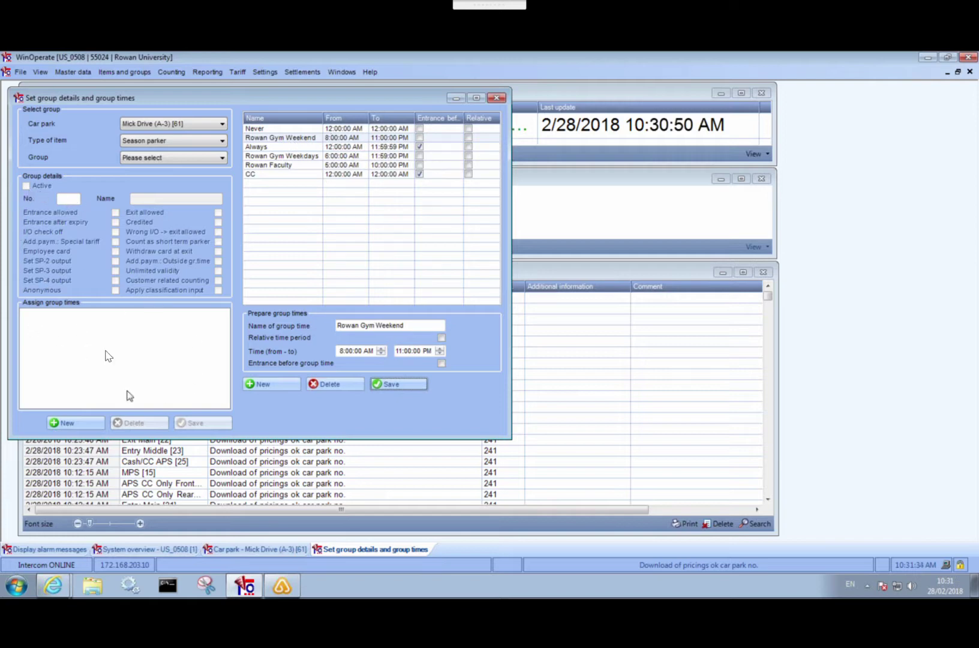
Add a new season parker group for the Mick Drive (A-3) car park and name it Rowan Gym
left_click(222, 158)
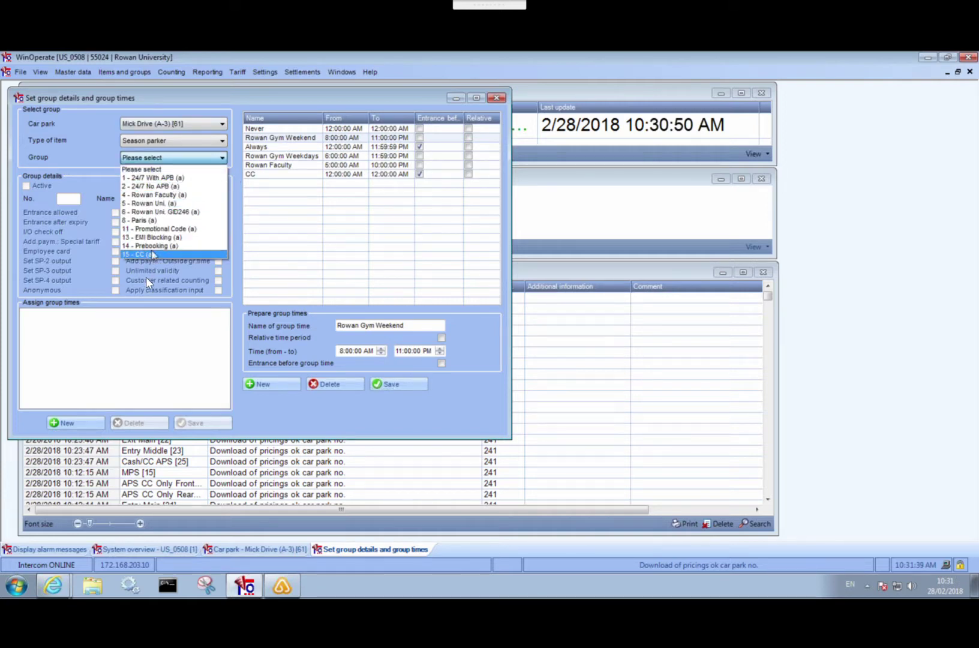
left_click(76, 422)
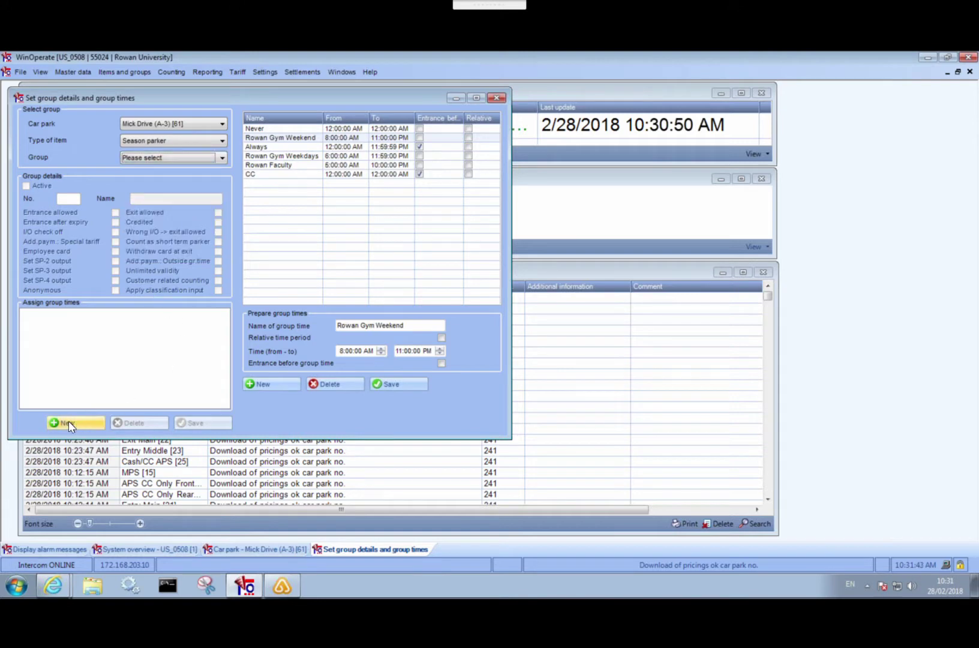
left_click(68, 421)
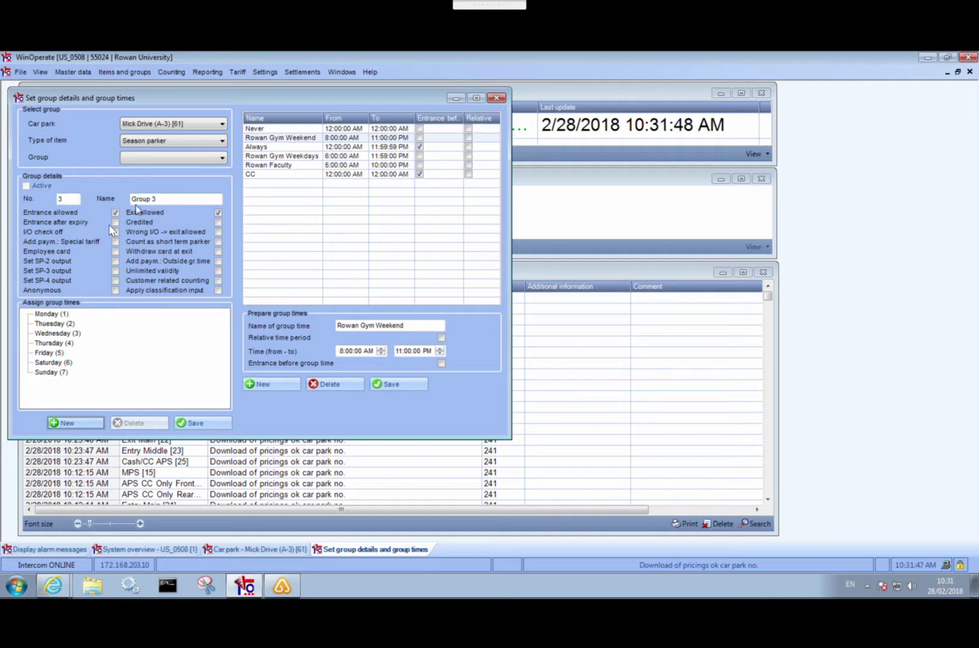
left_click(169, 198)
key("BackSpace")
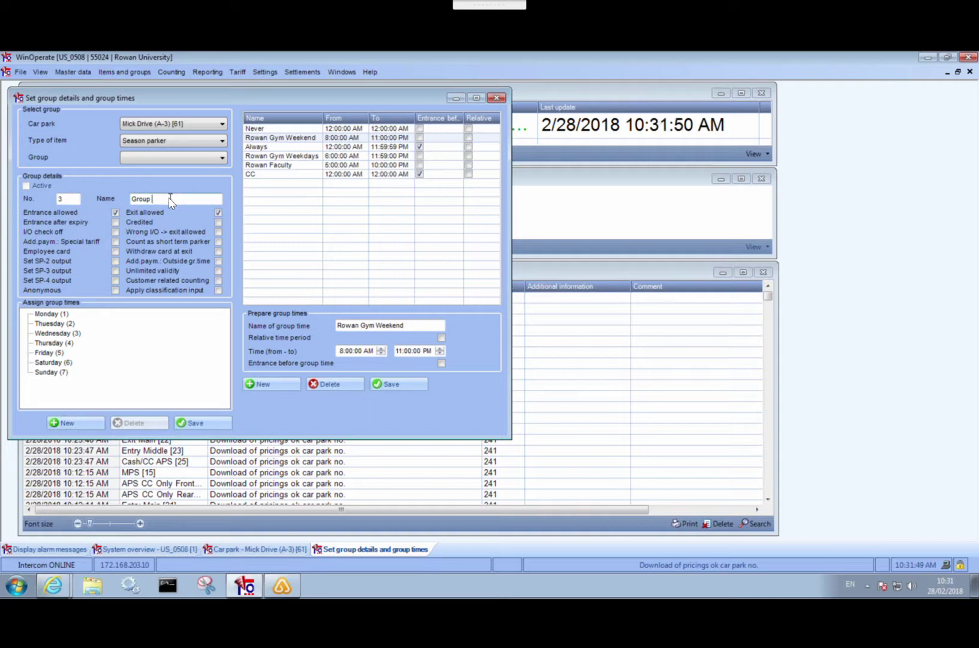
key("BackSpace")
key("BackSpace")
key("BackSpace")
key("BackSpace")
type("Row")
Assign the Rowan Gym Weekend group time to Sunday and Saturday of the new group
left_click_drag(299, 139, 51, 376)
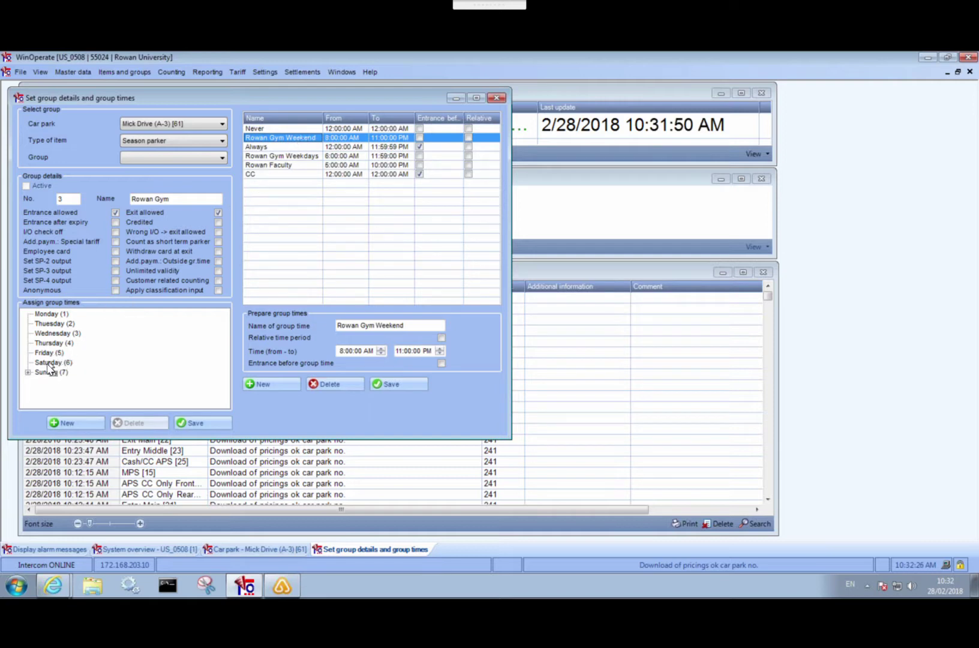
left_click(29, 372)
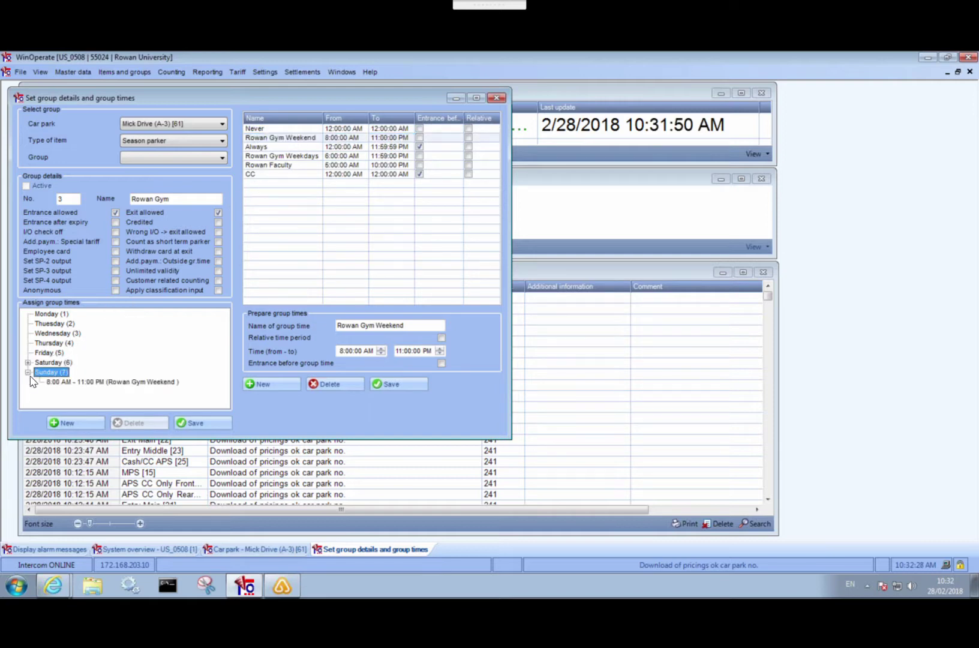
left_click(28, 362)
left_click(49, 363)
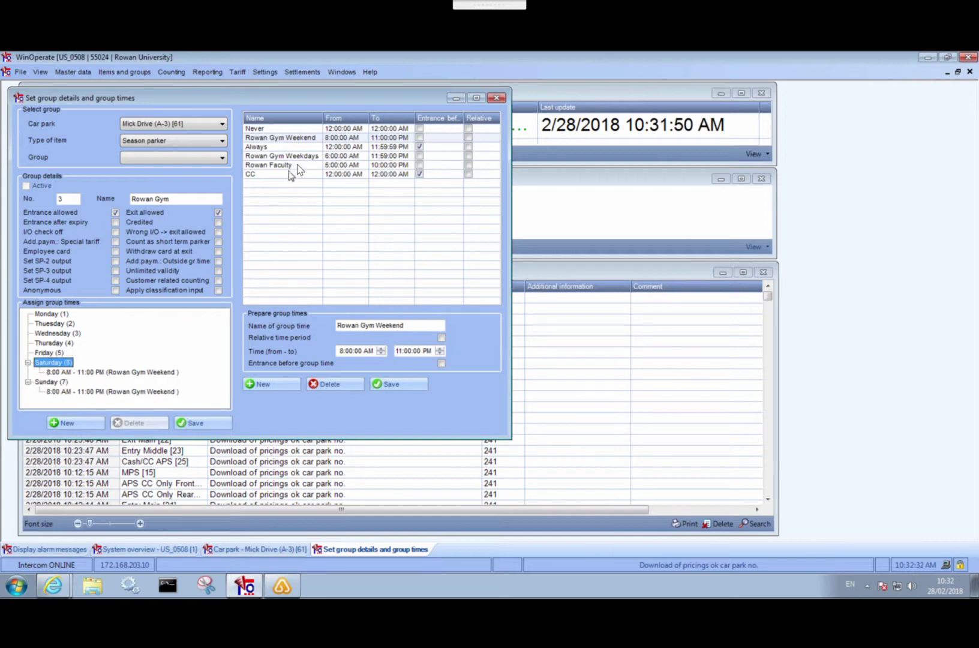
Assign the Rowan Gym Weekdays group time to Monday through Friday and check each day's assignment
left_click_drag(306, 161, 43, 354)
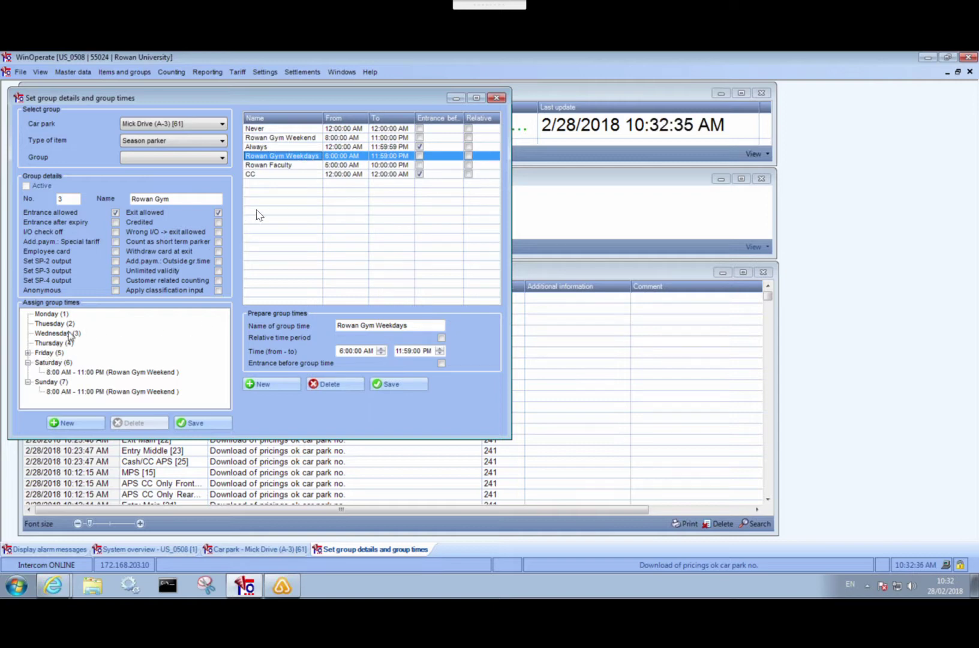
left_click_drag(282, 157, 55, 345)
left_click_drag(276, 161, 58, 339)
left_click_drag(252, 156, 51, 325)
left_click(28, 314)
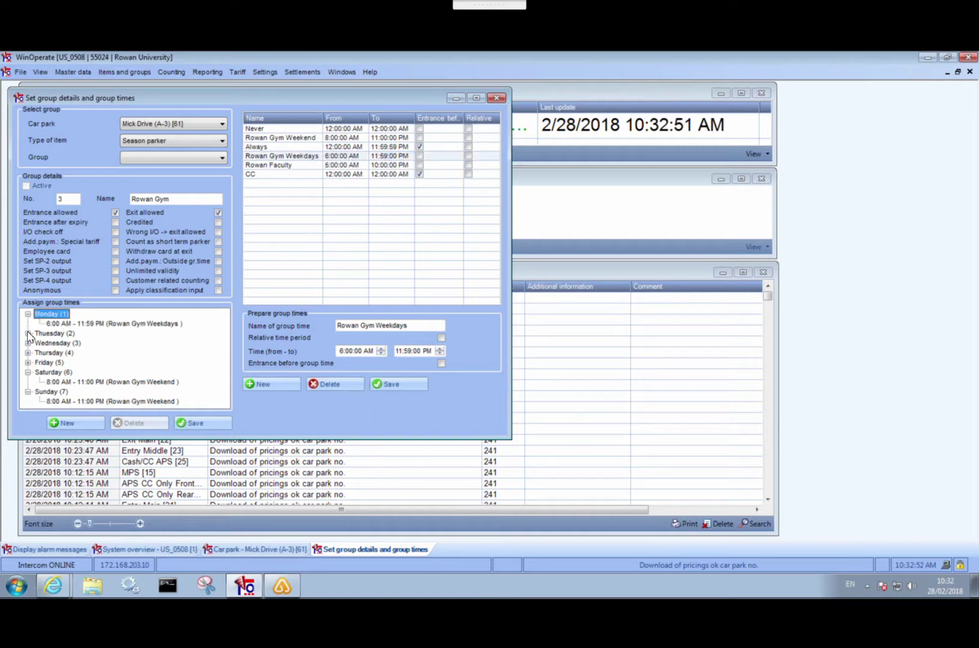
left_click(29, 333)
left_click(28, 353)
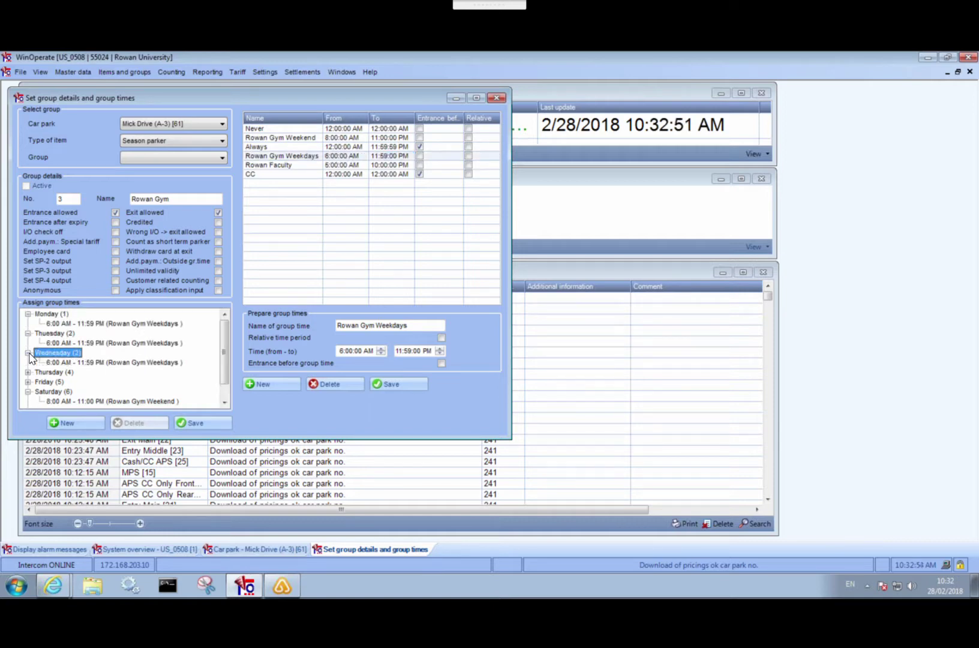
left_click(28, 372)
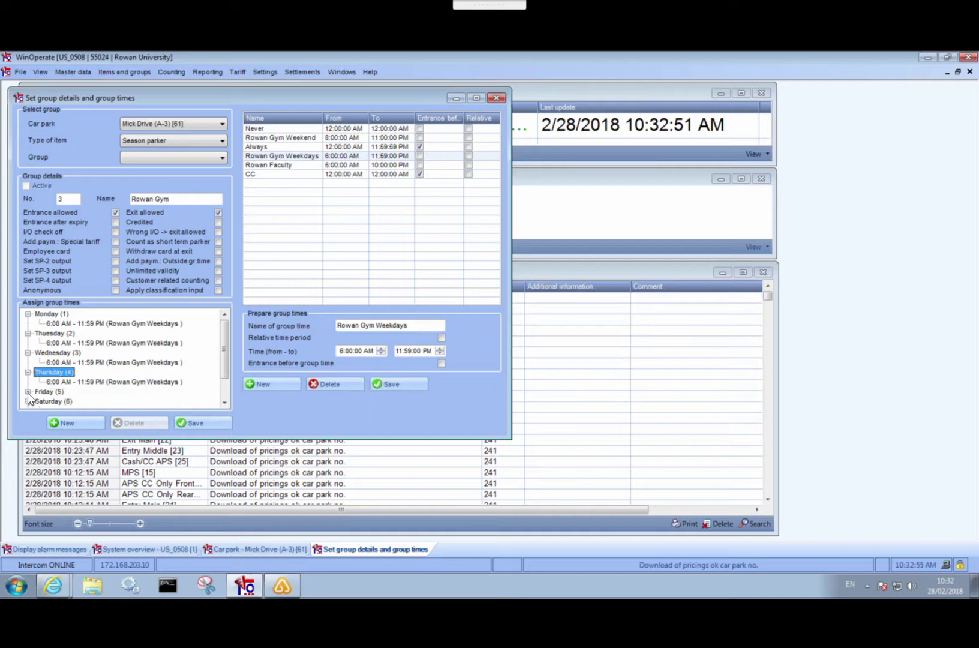
left_click(28, 392)
scroll(125, 360, "down", 1)
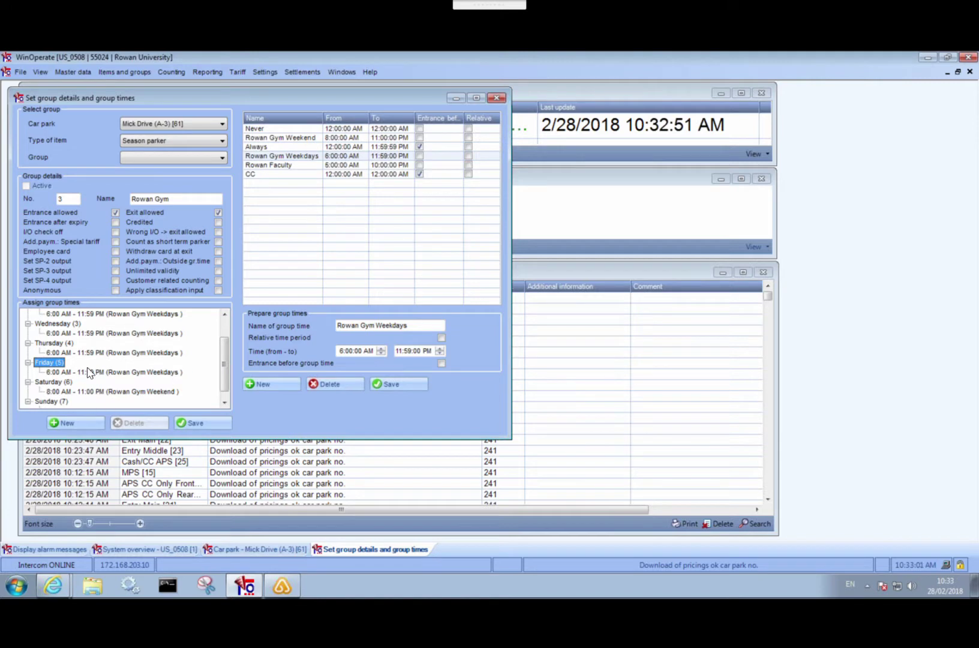
Save and activate the Rowan Gym group, carry out the group download to the devices, and close the group settings
left_click(201, 421)
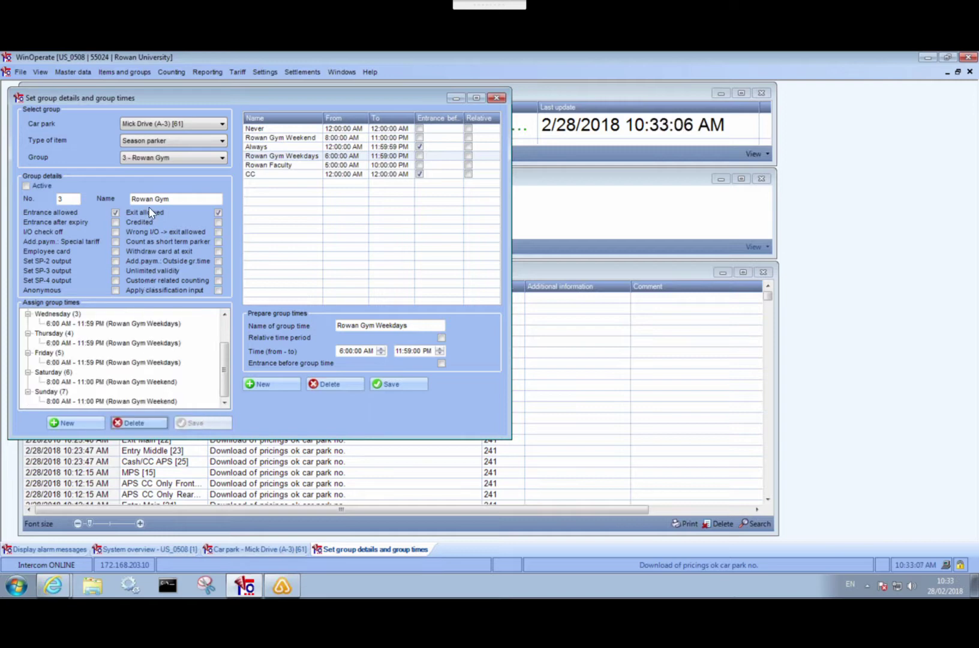
left_click(27, 186)
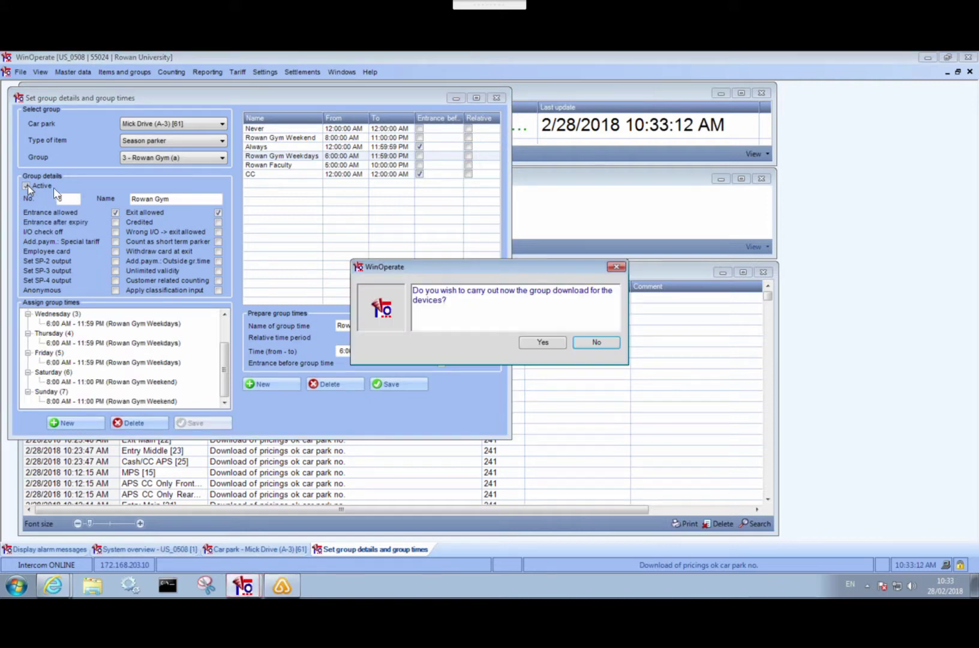
left_click(556, 342)
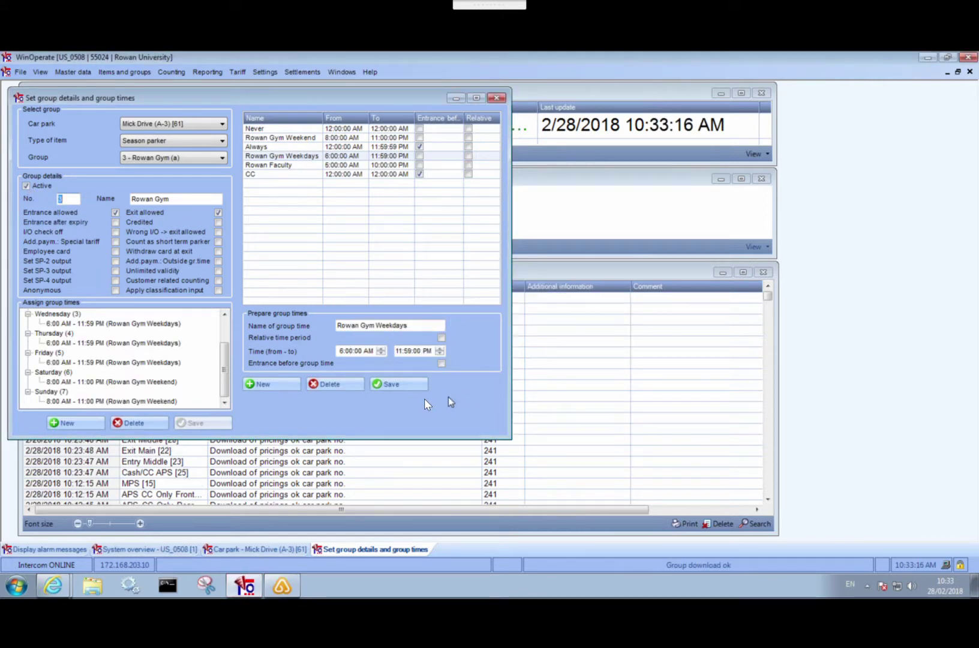
left_click(498, 97)
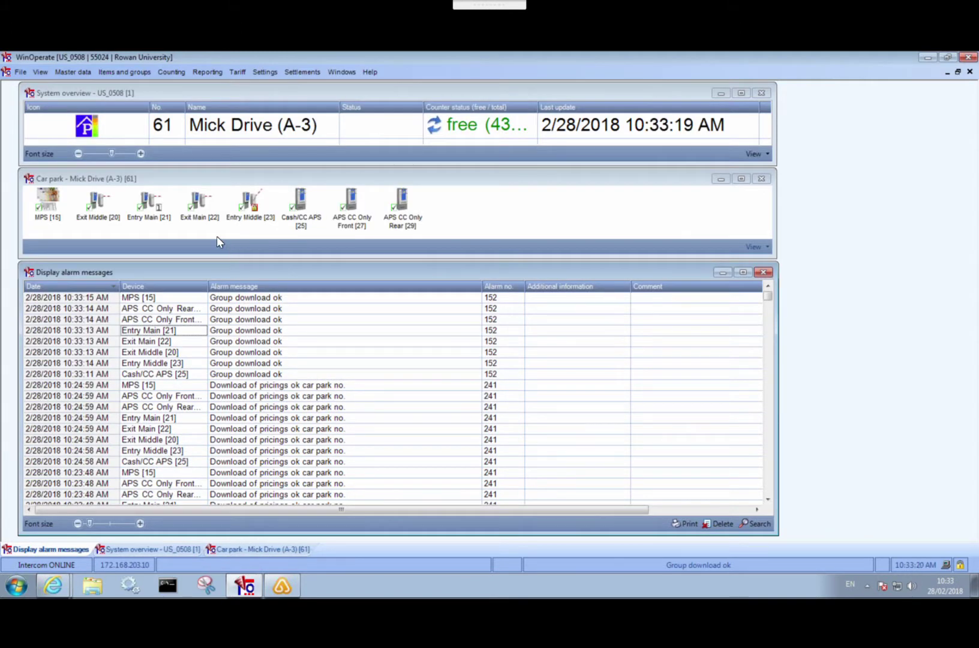
Add a new season parker item for the Mick Drive (A-3) car park and name it Rowan Gym
left_click(128, 73)
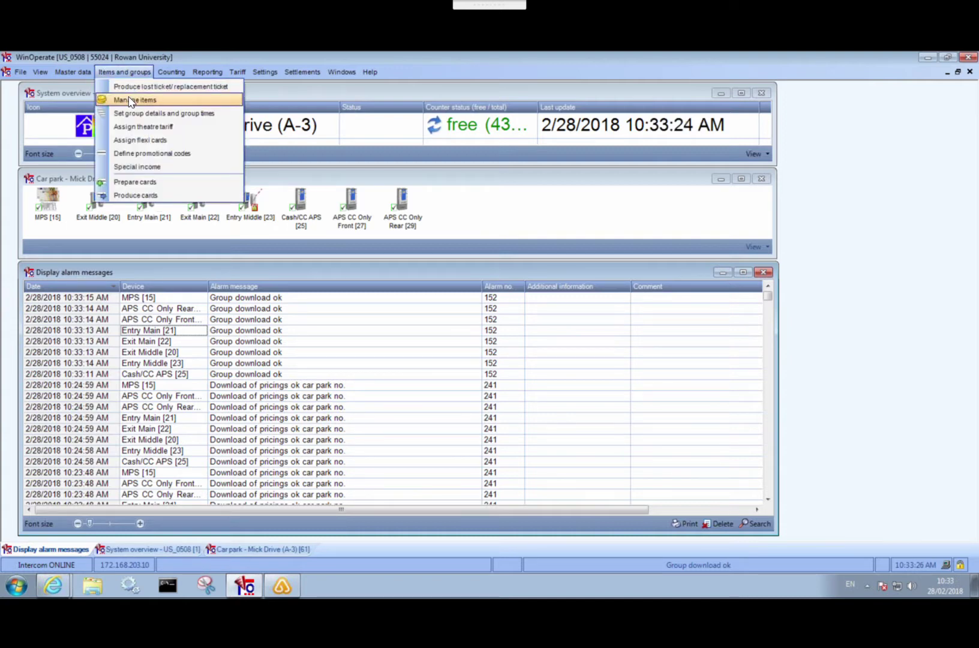
left_click(130, 100)
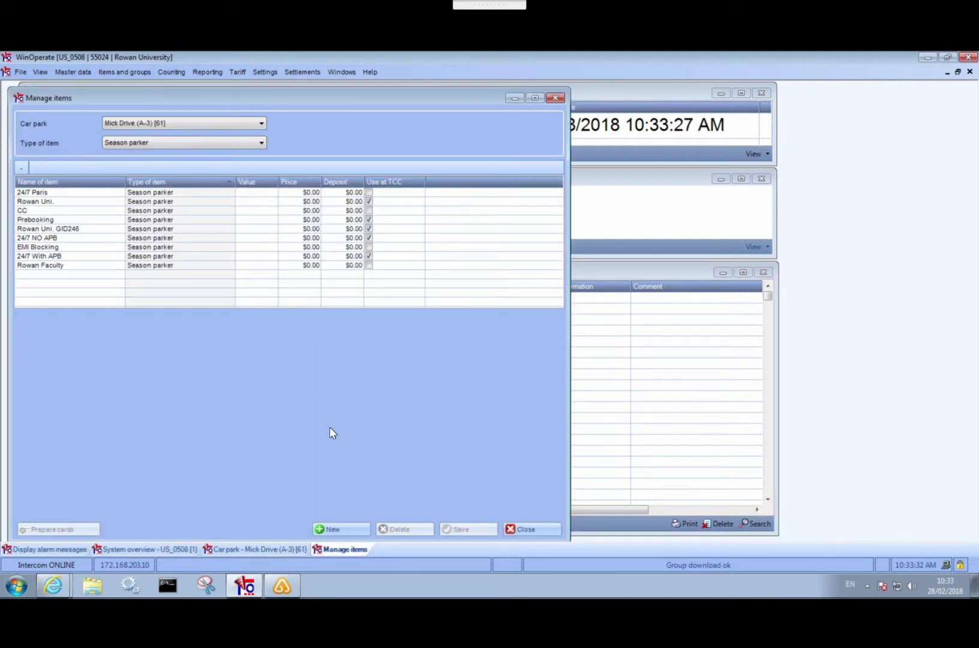
left_click(342, 531)
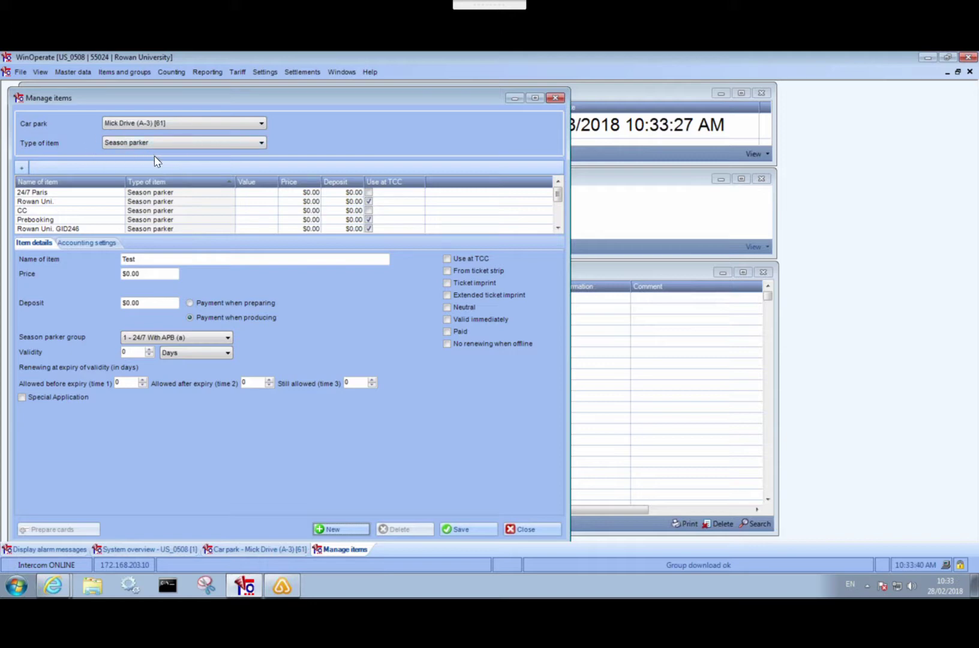
left_click(146, 260)
key("BackSpace")
key("BackSpace")
key("BackSpace")
key("BackSpace")
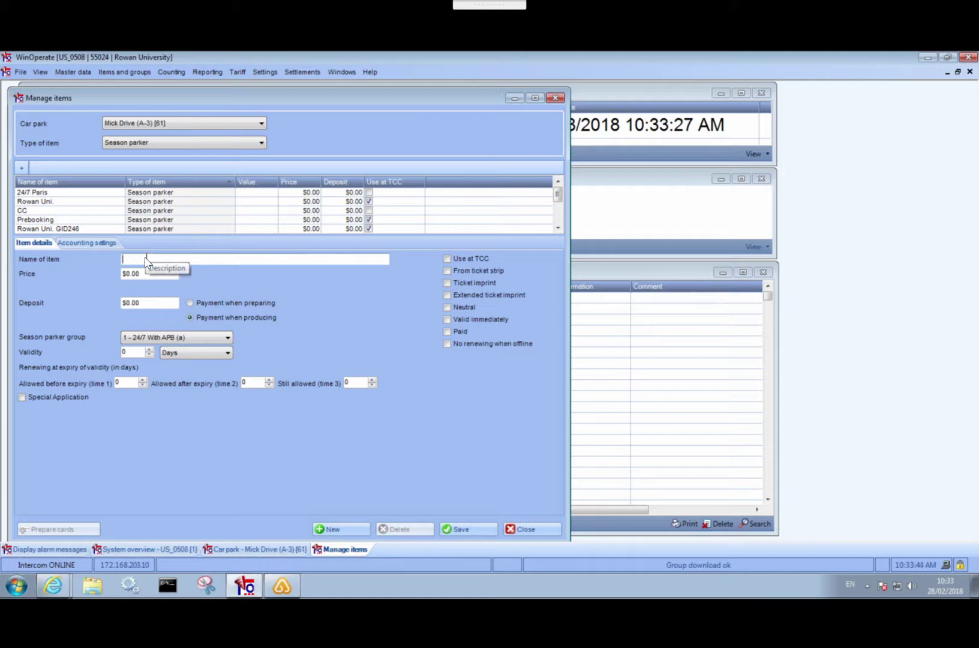
type("Rowan Gym")
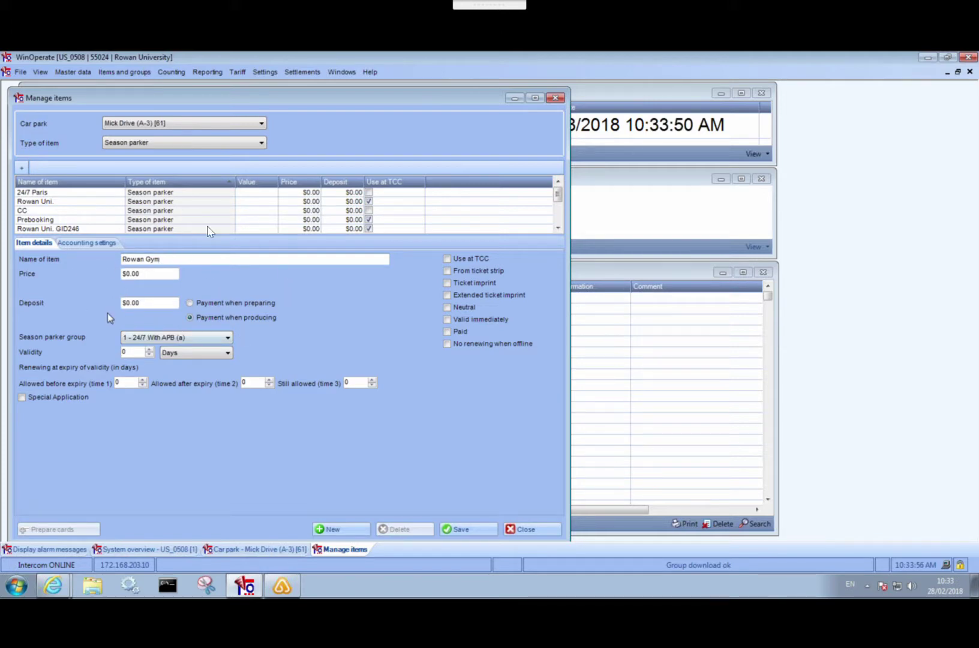
Mark the Rowan Gym item as paid and valid immediately, and assign it to season parker group 3 - Rowan Gym
left_click(448, 332)
left_click(448, 320)
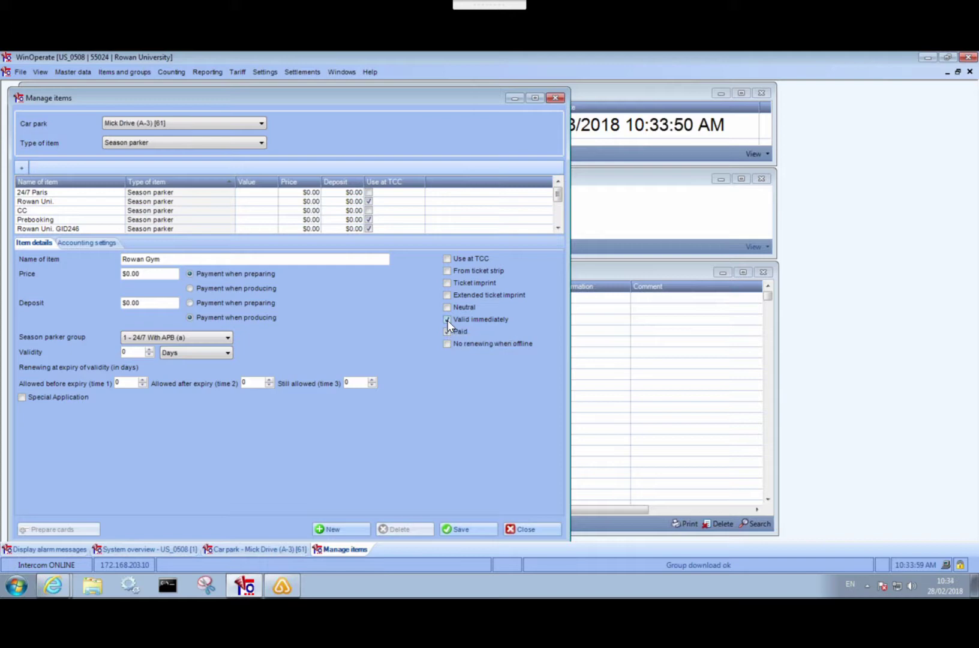
left_click(124, 353)
left_click(225, 337)
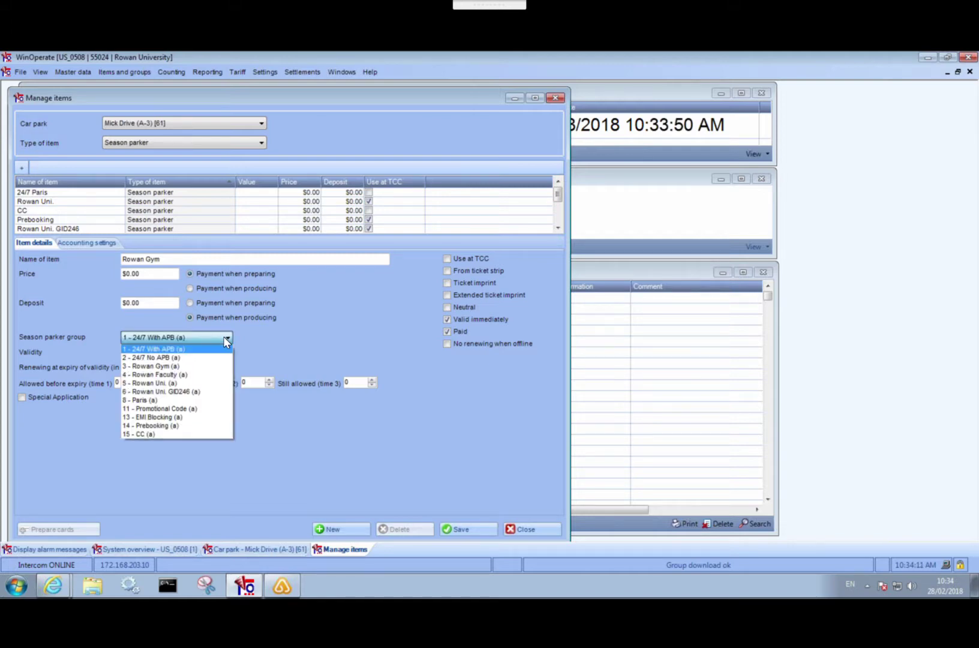
left_click(147, 365)
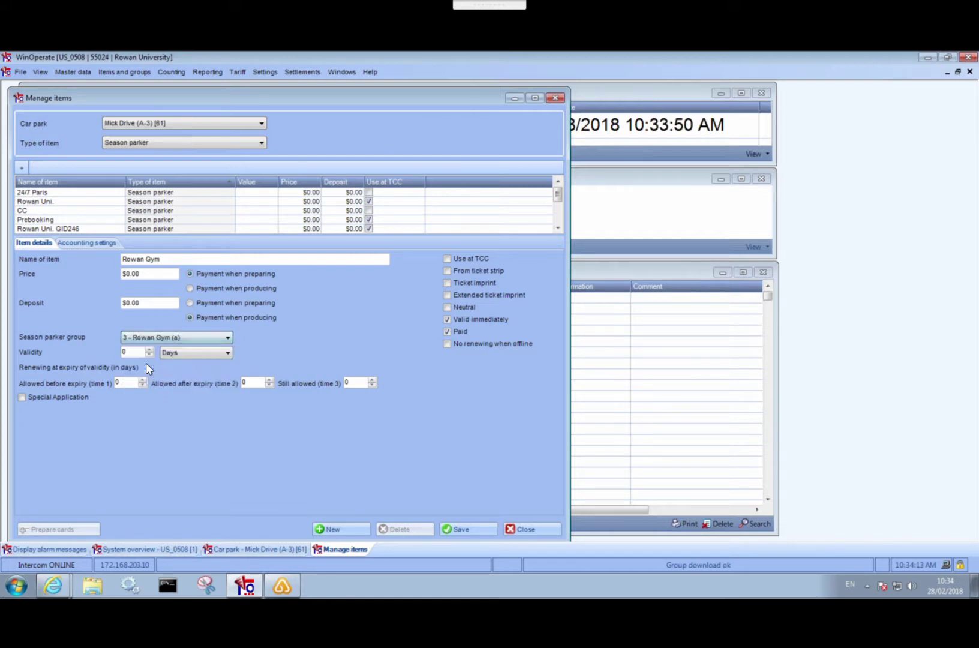
Set the Rowan Gym item's validity to 5 years and save the item
left_click(131, 352)
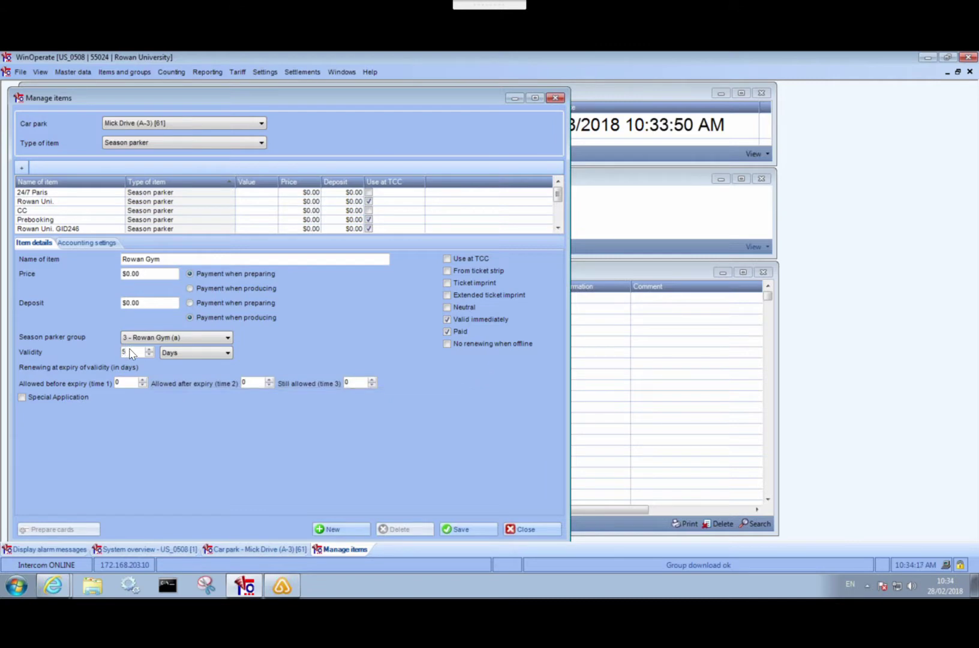
left_click(211, 352)
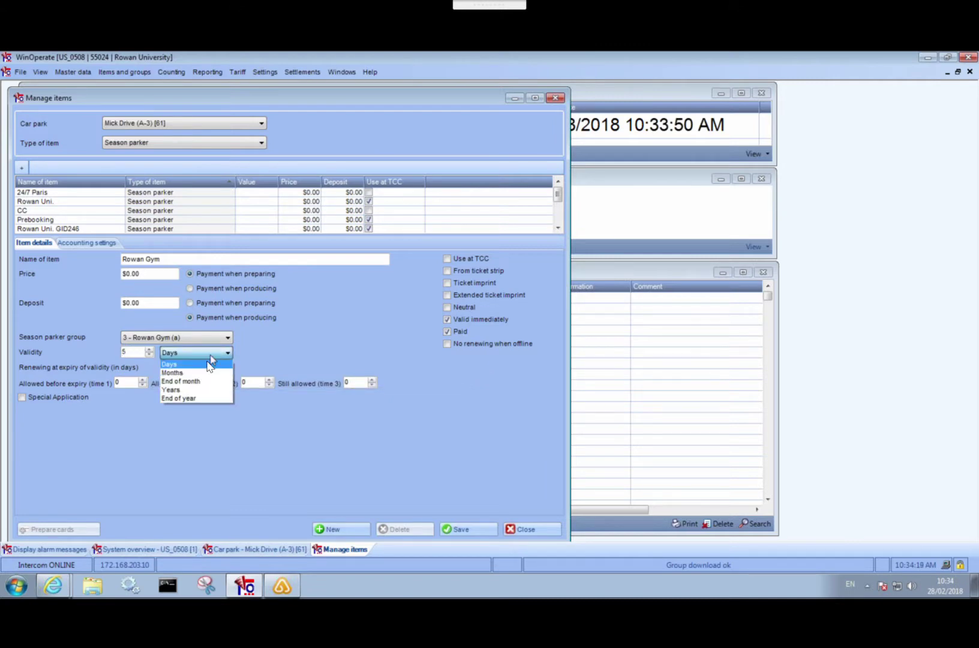
left_click(175, 390)
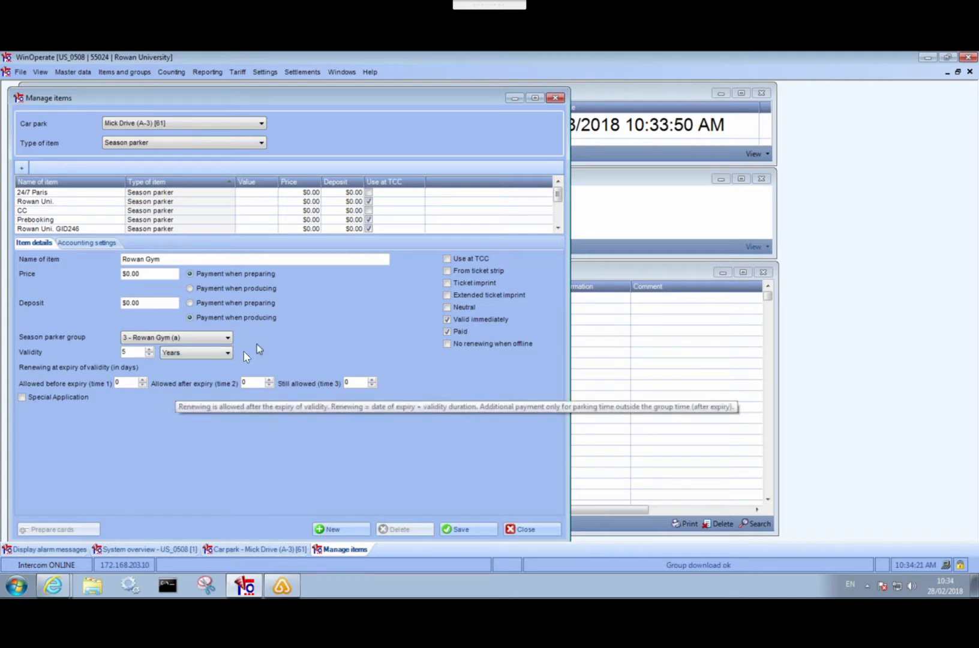
left_click(229, 353)
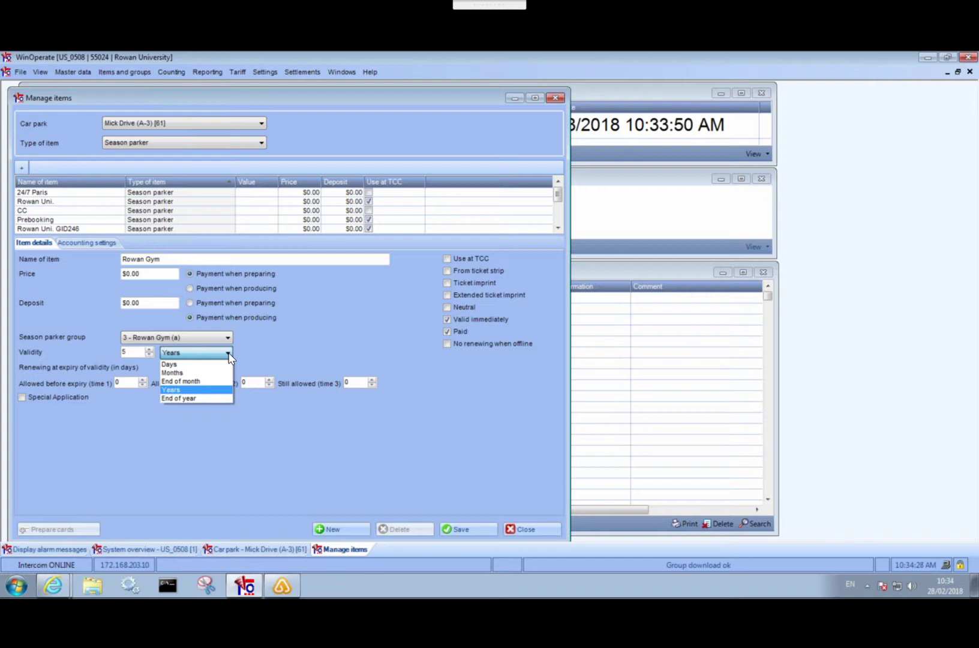
left_click(172, 391)
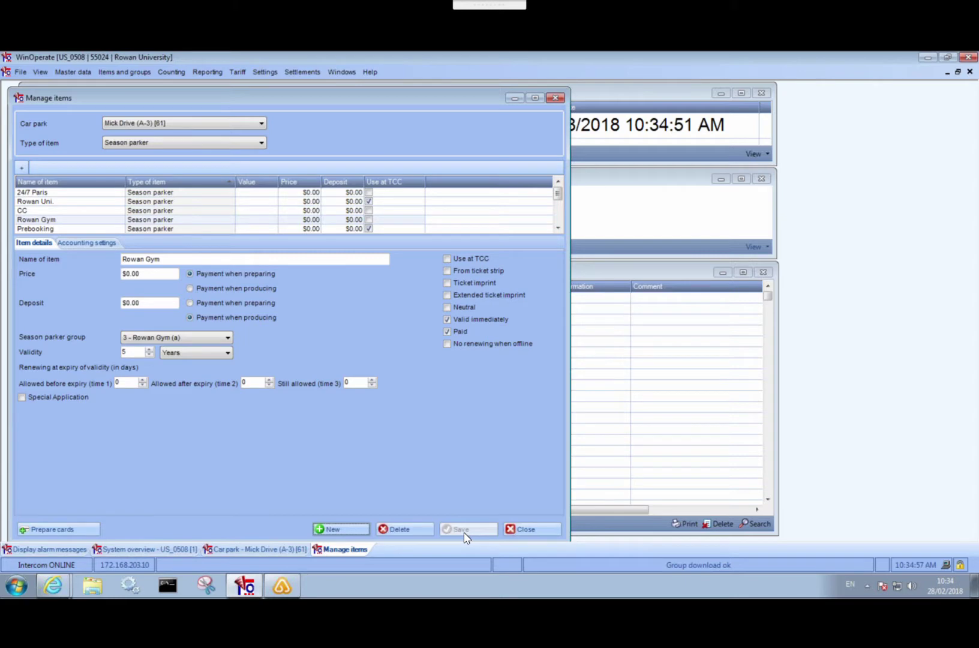
Close the item management and carry out the item download for the devices
left_click(547, 529)
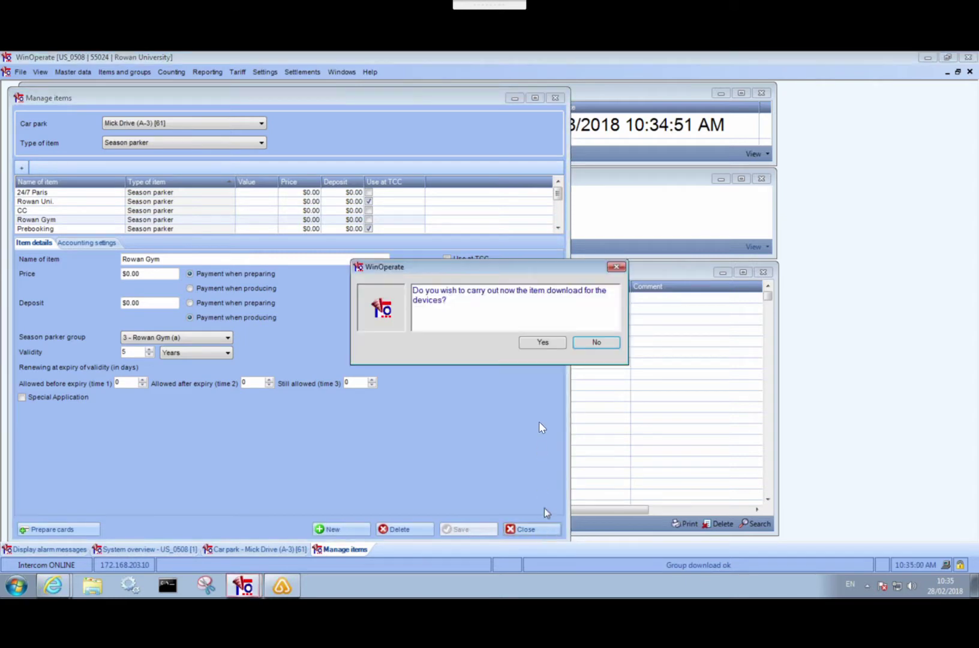
left_click(541, 342)
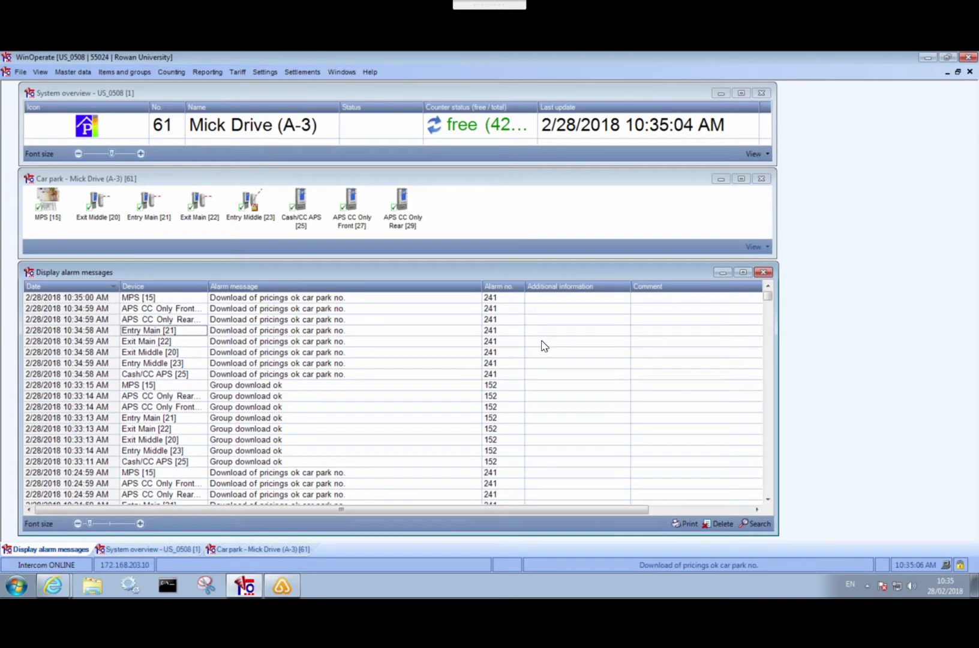
Switch to the remote session running Paris and check the Rowan Gym entry among the facility's access levels
mouse_move(215, 5)
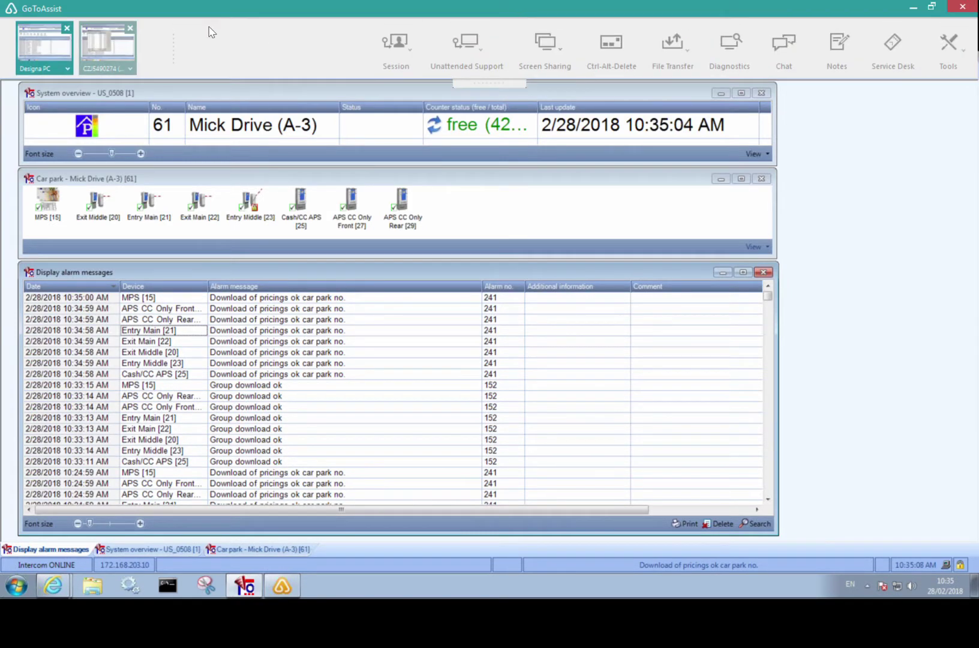
left_click(105, 52)
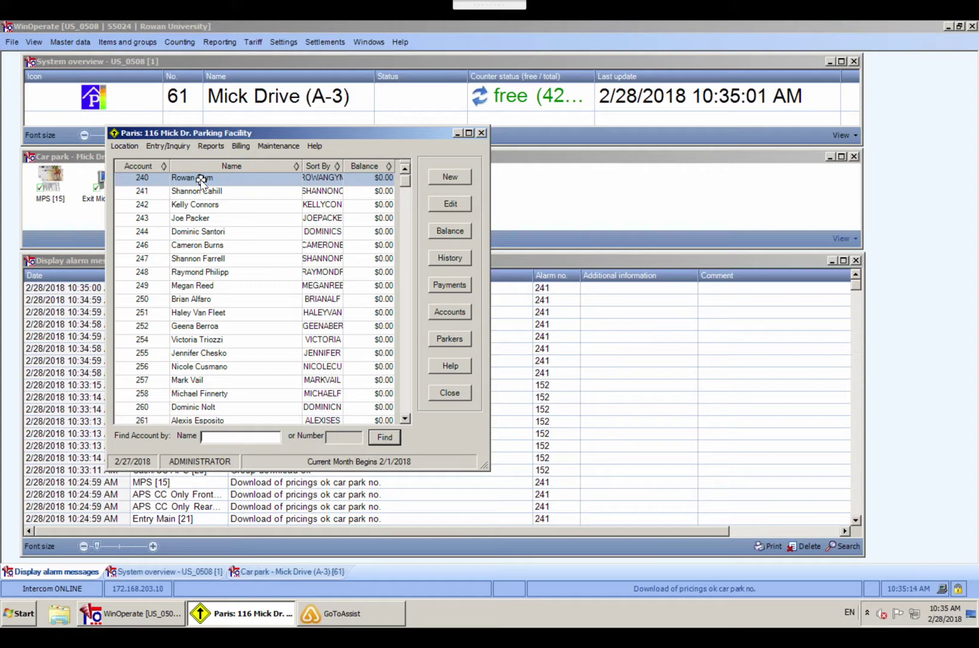
left_click(177, 147)
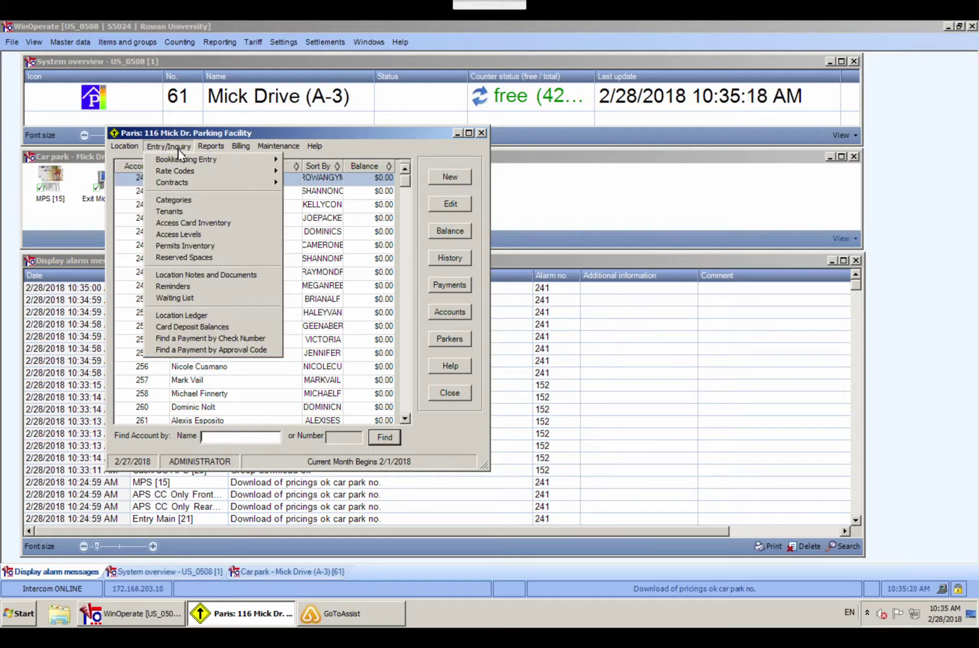
left_click(193, 235)
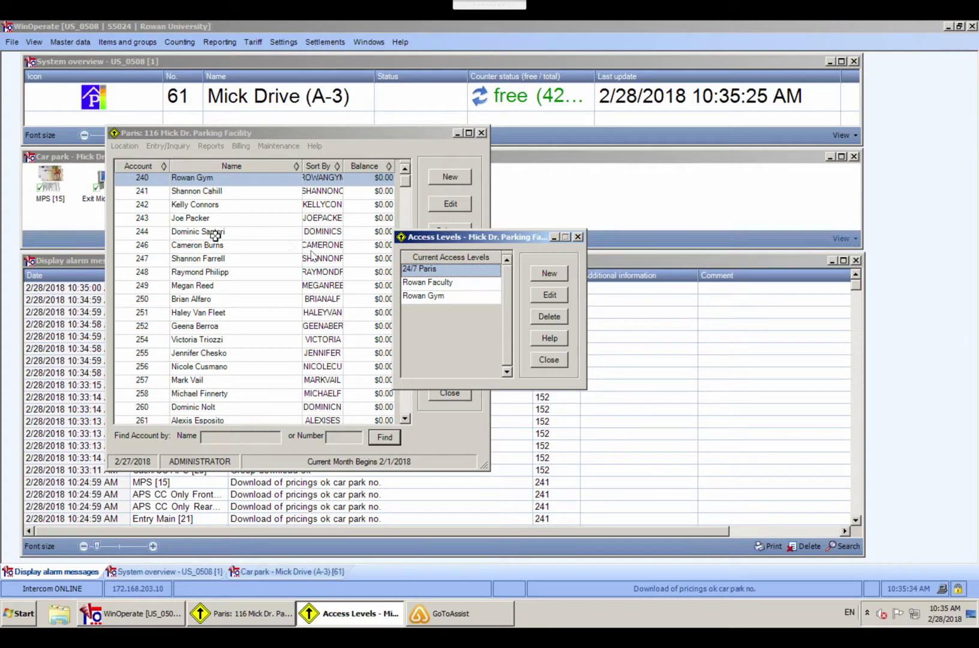
left_click(434, 298)
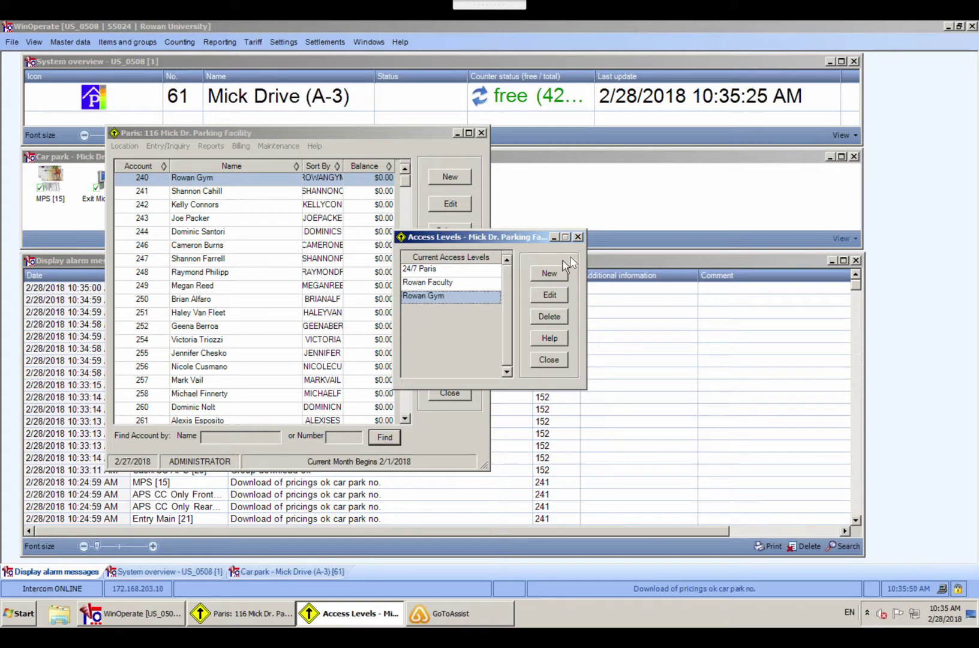
left_click(578, 237)
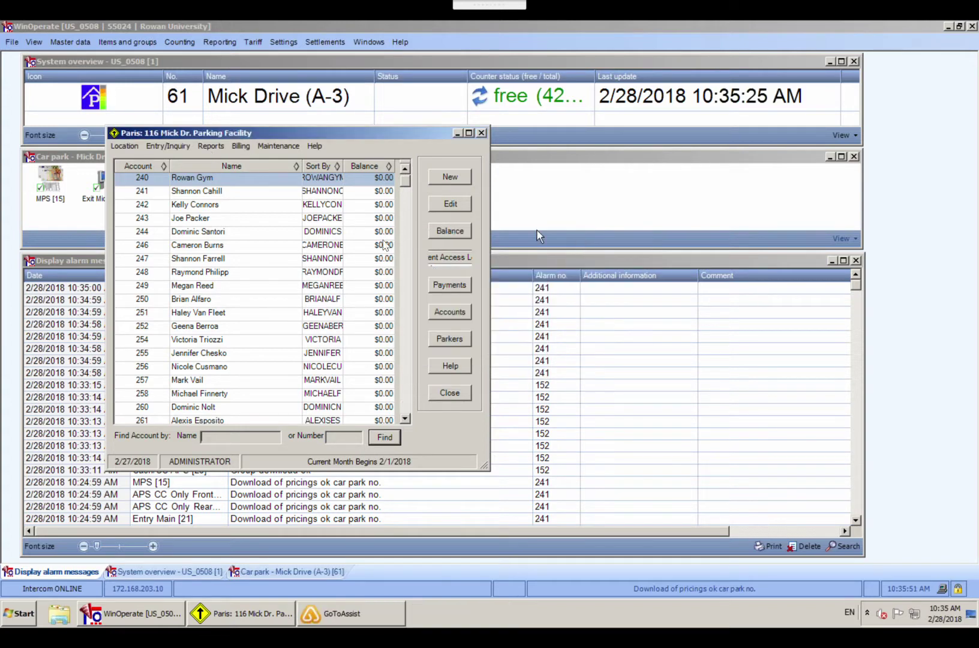
Start a Multiple Parker Change for the parkers of the Rowan Gym account
left_click(131, 147)
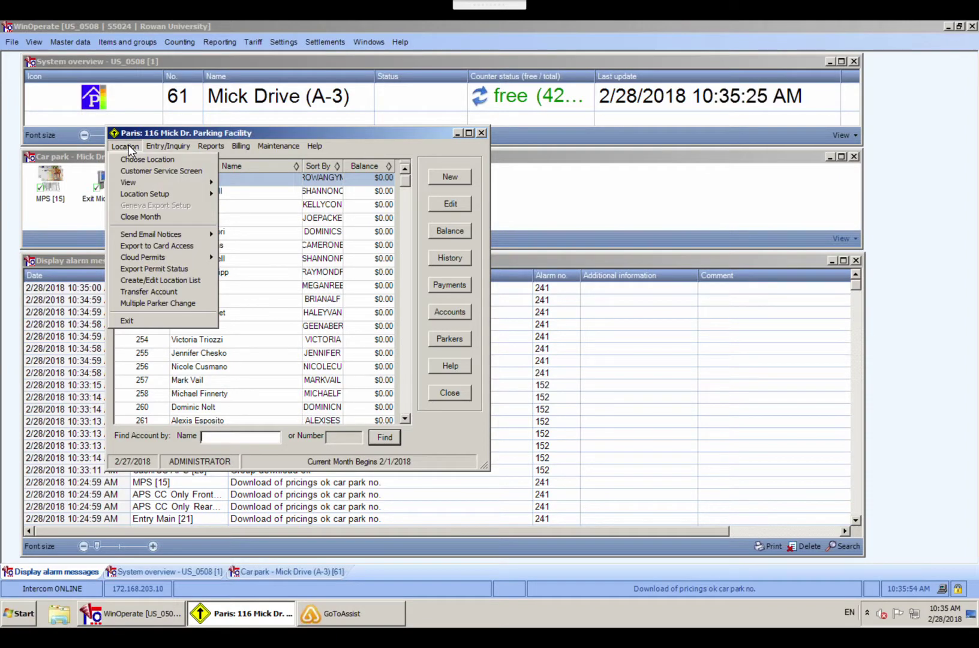
left_click(144, 303)
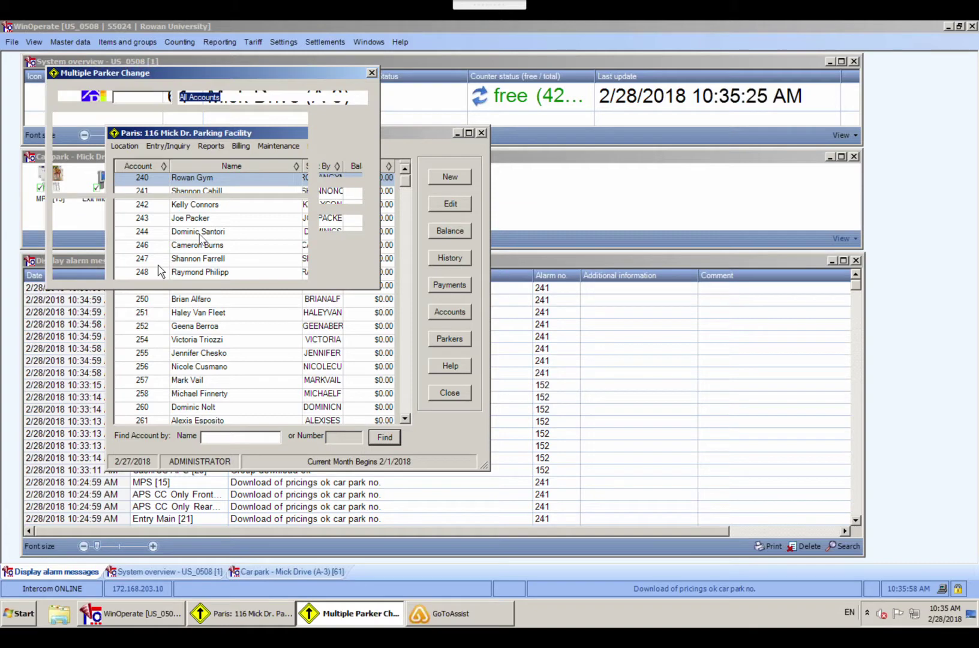
left_click(152, 97)
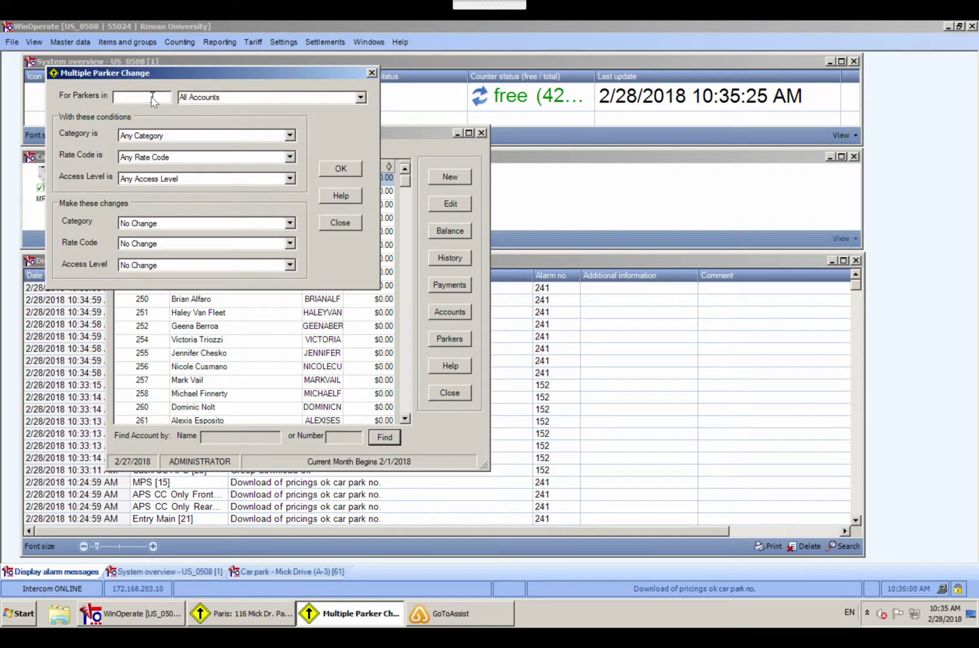
type("240")
key("Tab")
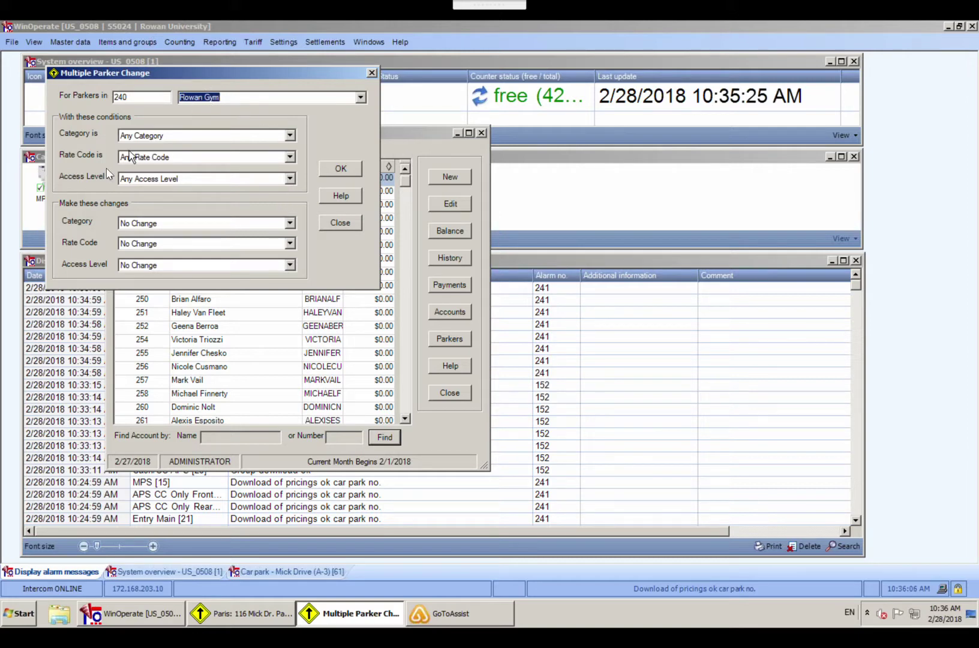
Change the access level of the account's parkers to Rowan Gym, apply the change and close the dialog
left_click(289, 265)
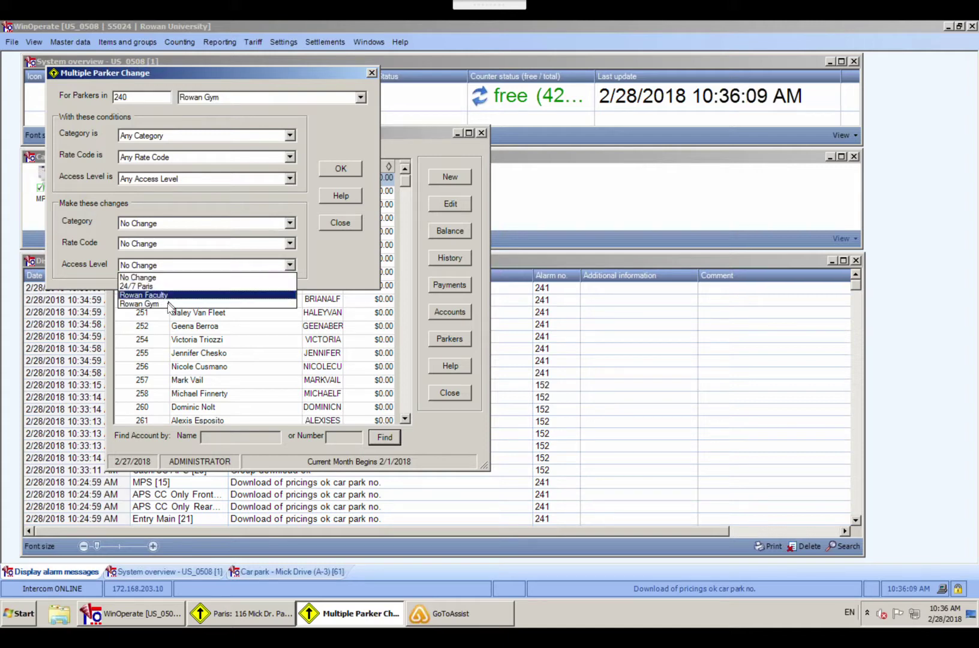
left_click(160, 305)
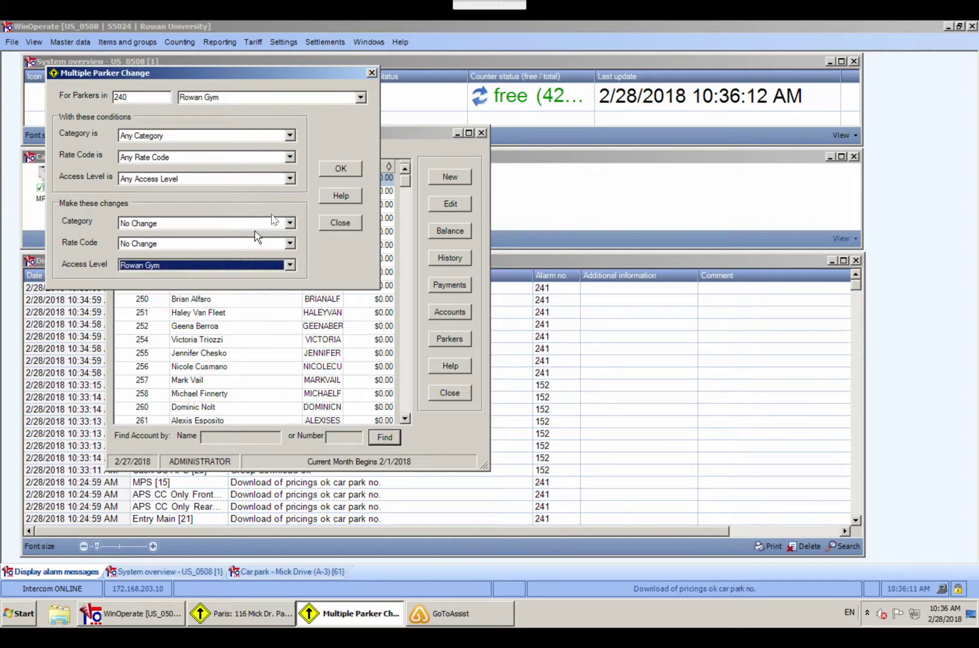
left_click(342, 169)
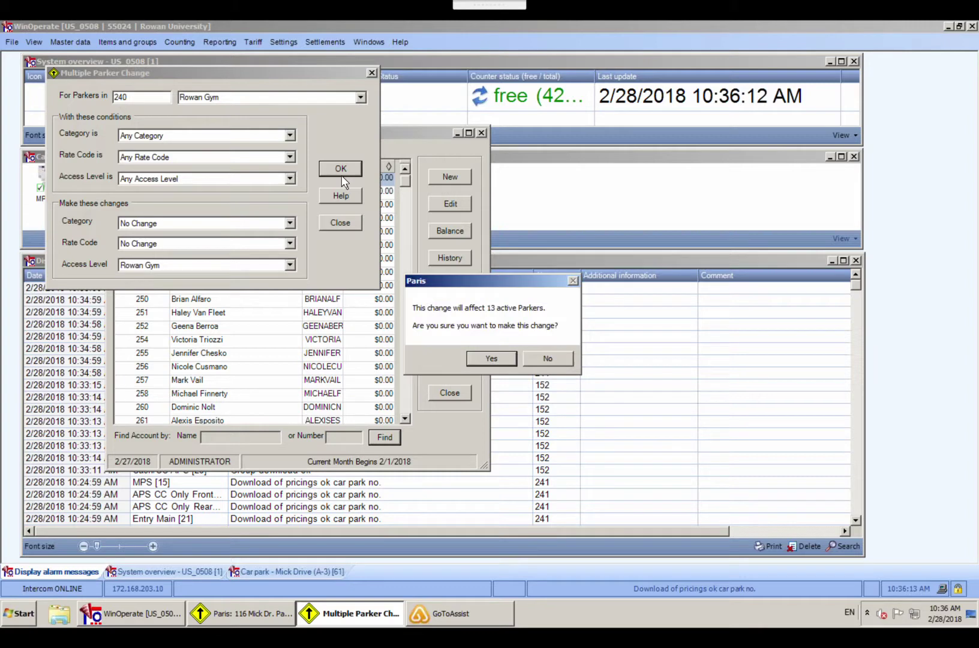
left_click(494, 359)
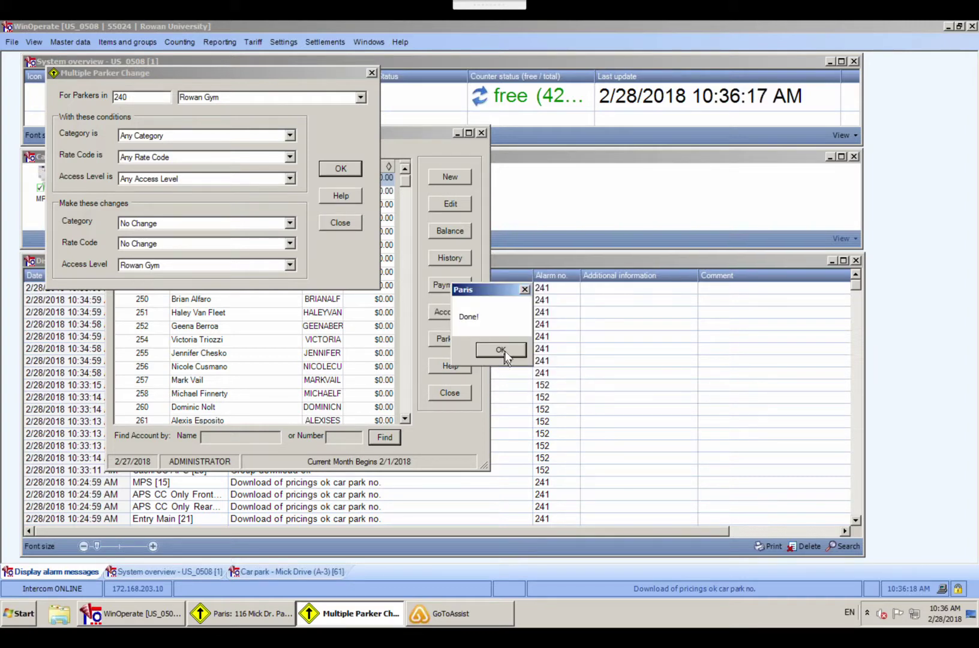
left_click(505, 350)
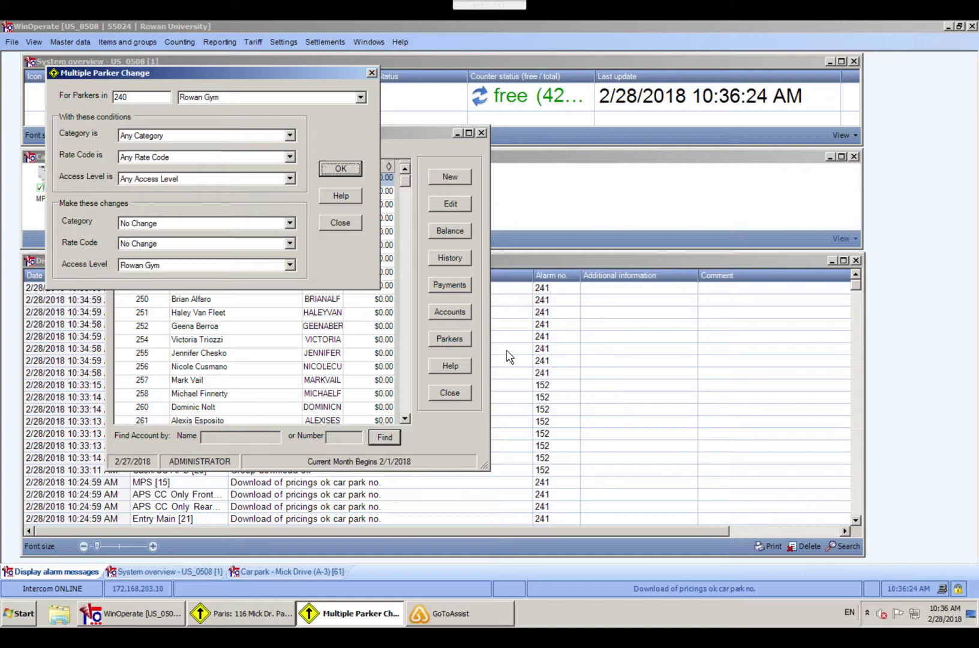
left_click(372, 73)
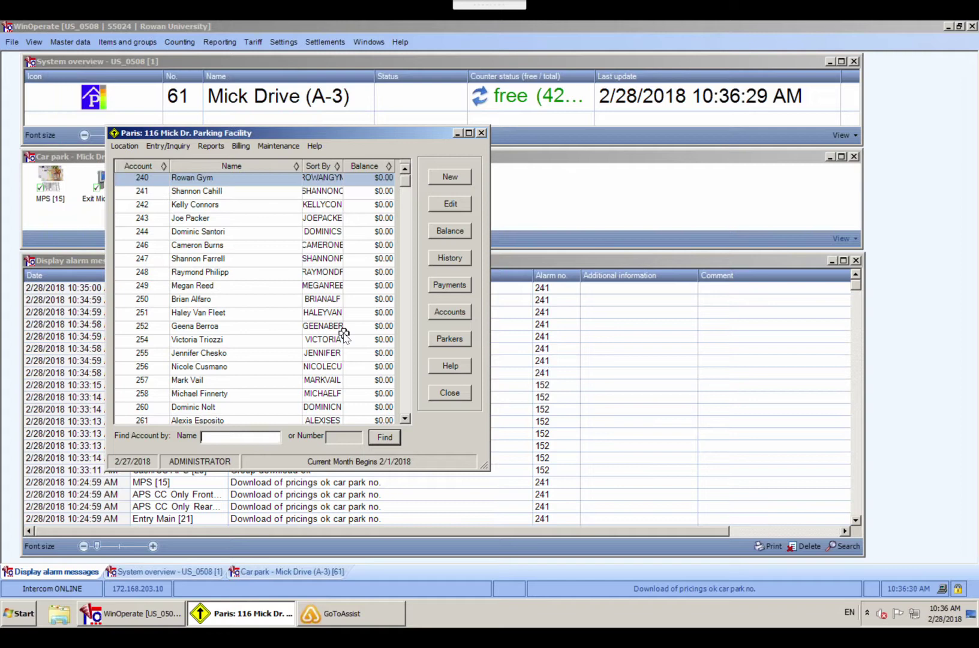
Check the parkers' access levels in the Rowan Gym account, and save and close the account
left_click(232, 180)
double_click(232, 180)
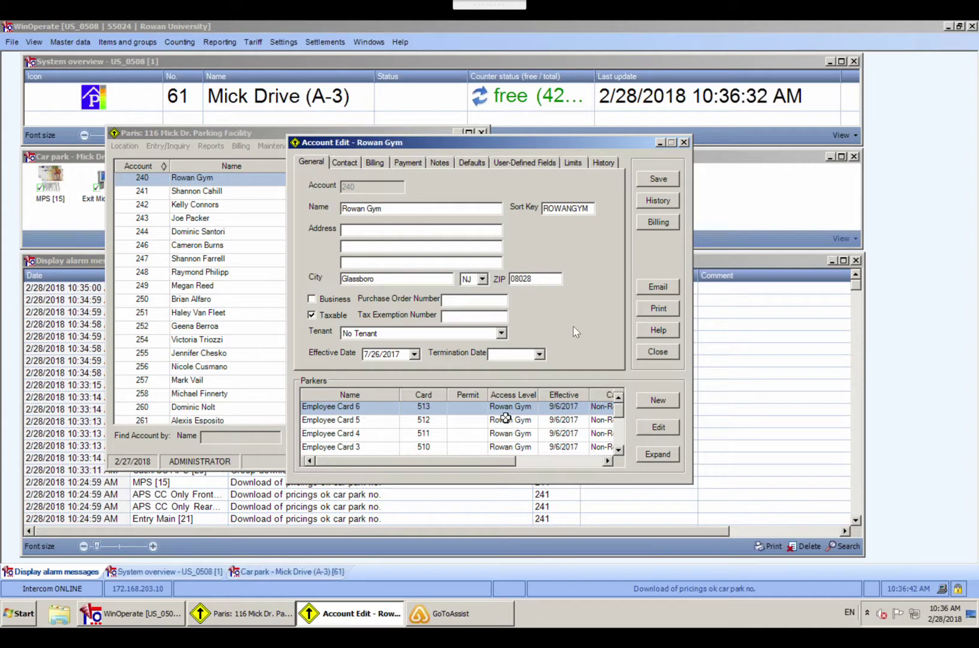
left_click(667, 180)
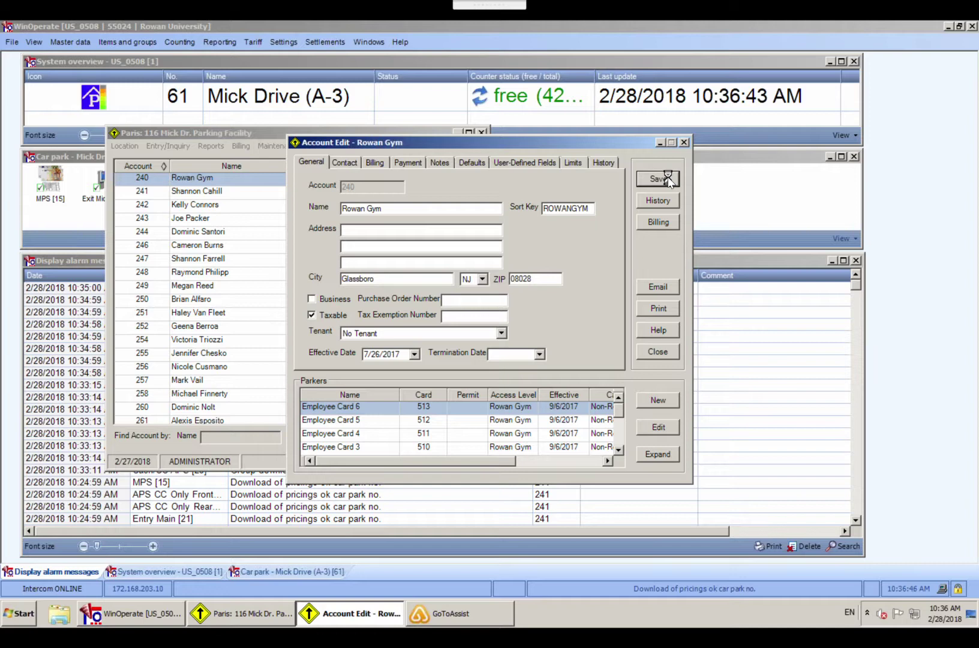
left_click(684, 143)
Switch back to the Designa PC session in WinOperate and view the card details of the gym customer Employee Card 1
mouse_move(168, 6)
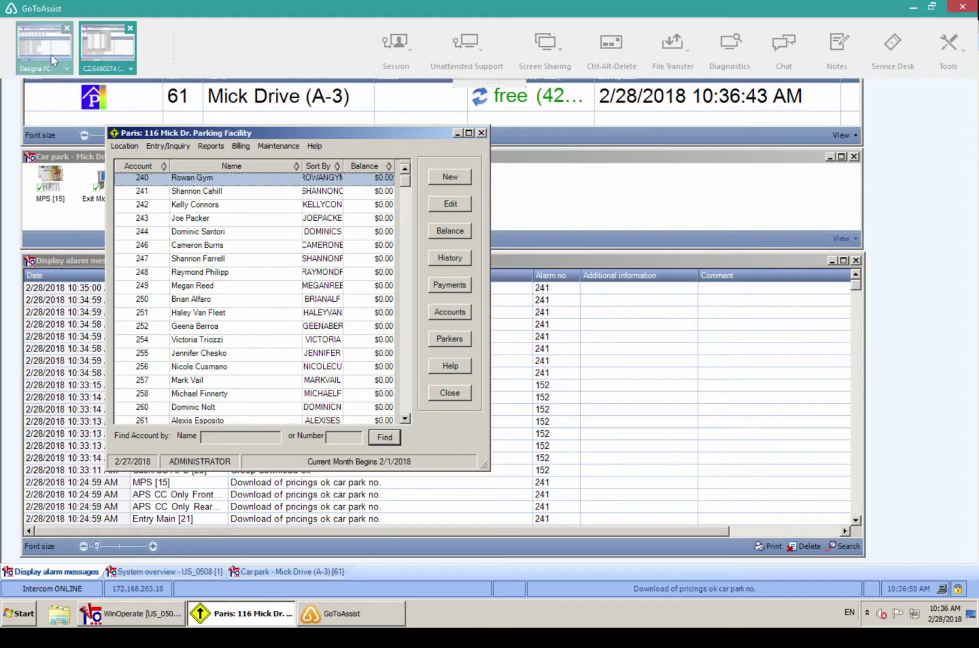
left_click(38, 51)
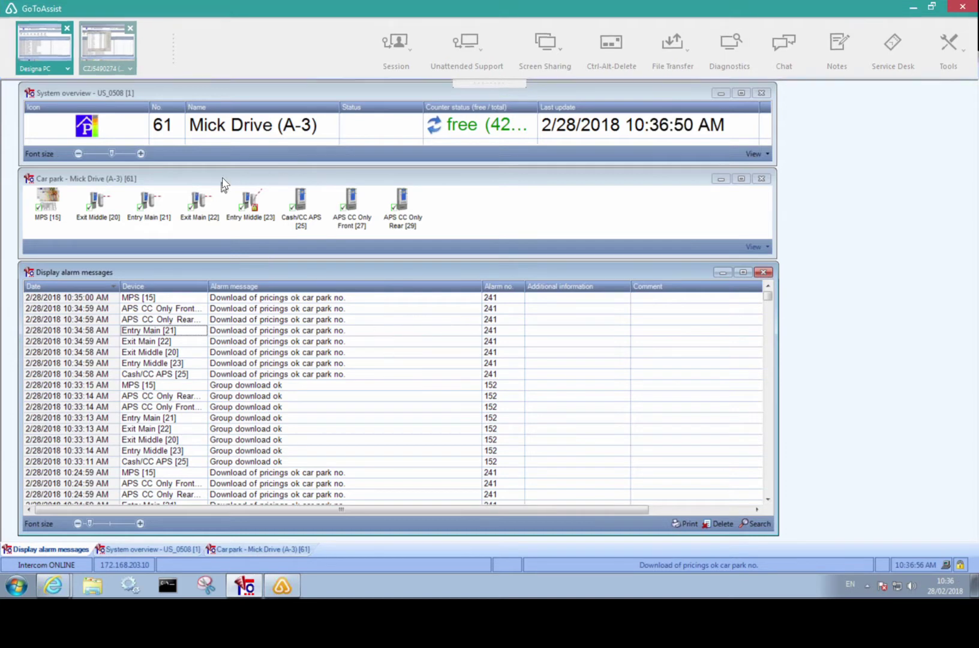
left_click(79, 73)
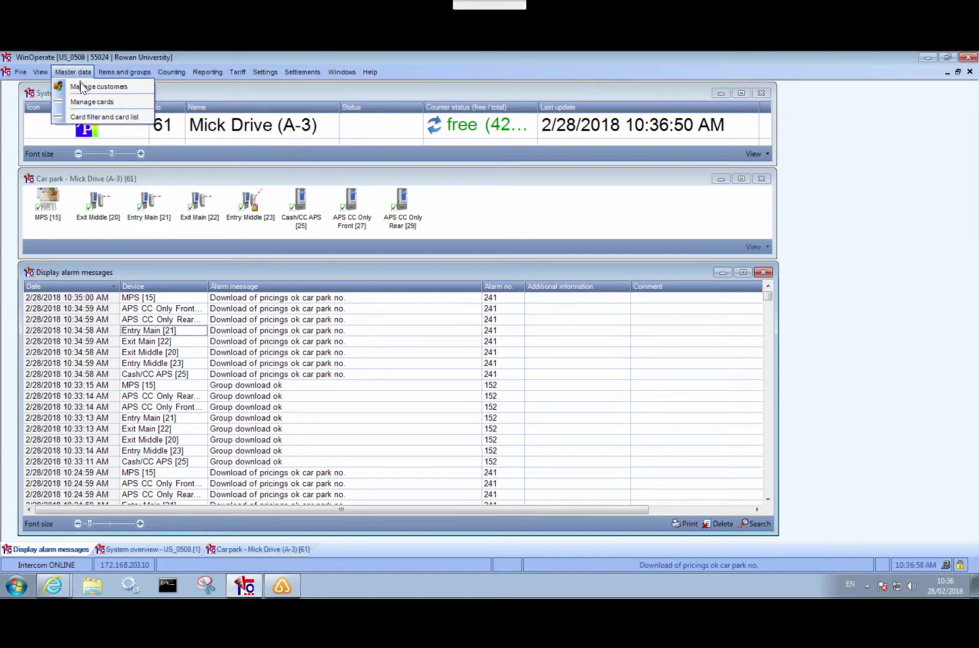
left_click(80, 82)
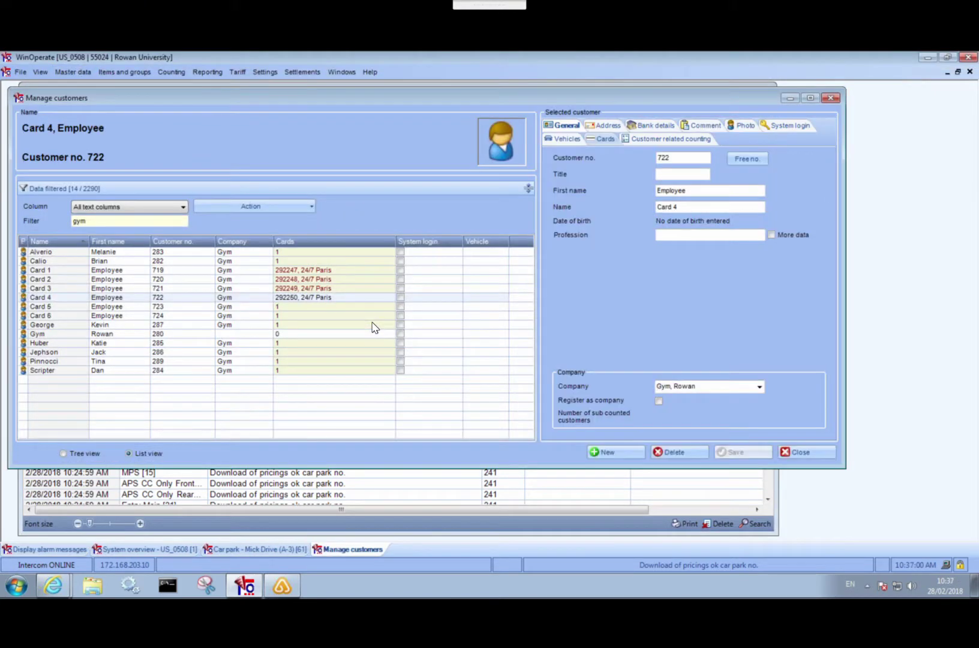
left_click(315, 308)
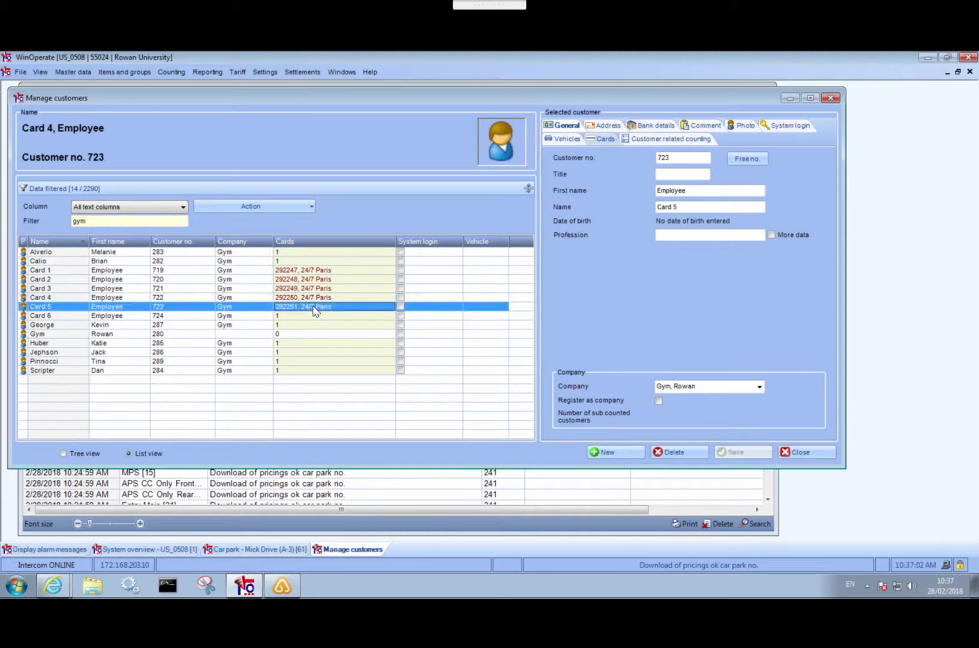
left_click(323, 271)
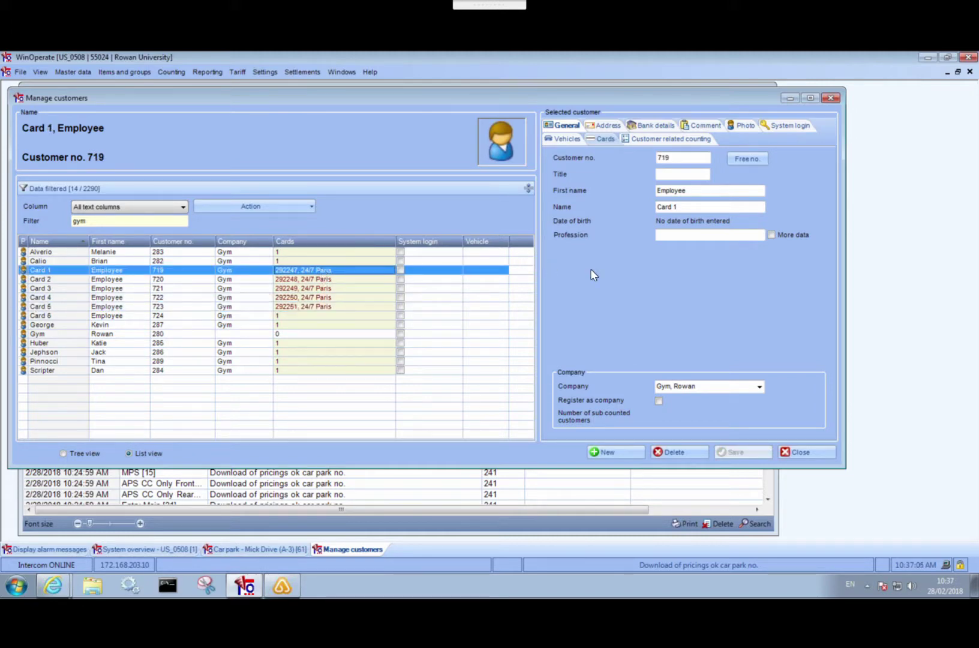
left_click(609, 141)
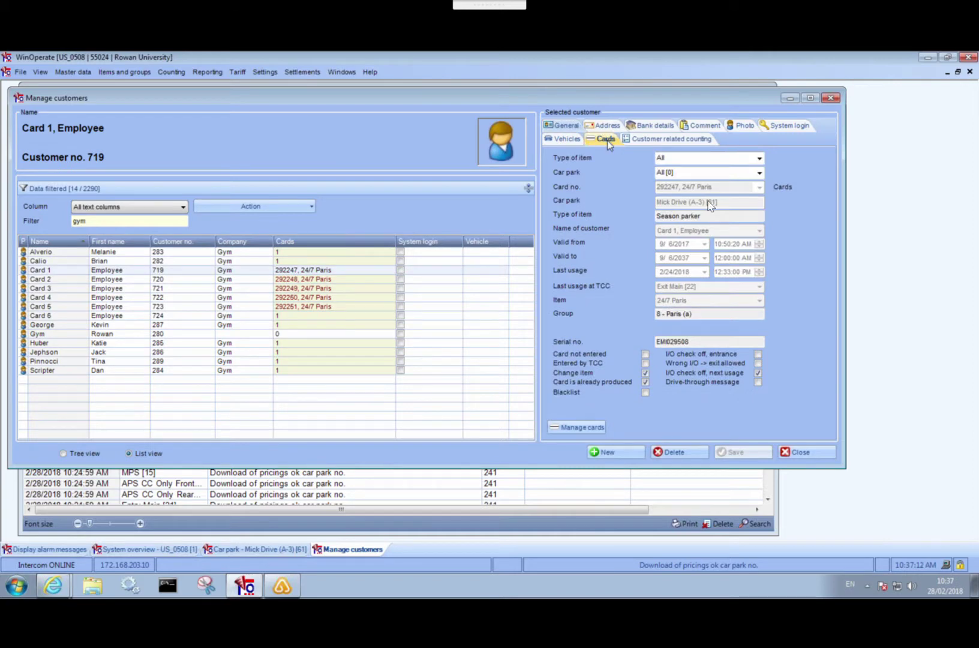
Open the selected customer's card for editing, change its item to Rowan Gym, save it, and close the card and customer windows
left_click(579, 427)
left_click(239, 385)
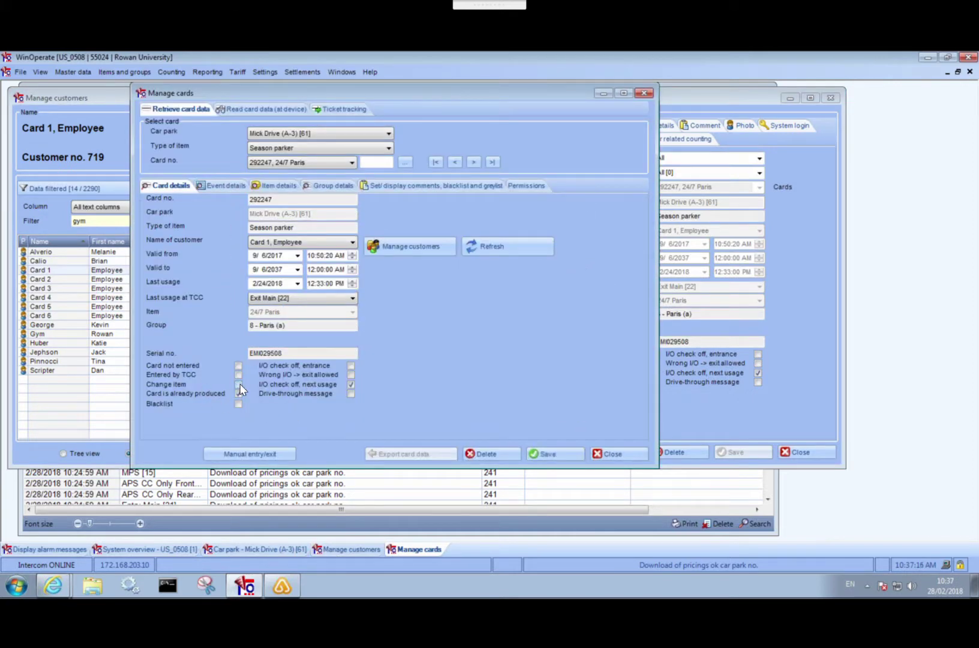
left_click(238, 385)
left_click(238, 394)
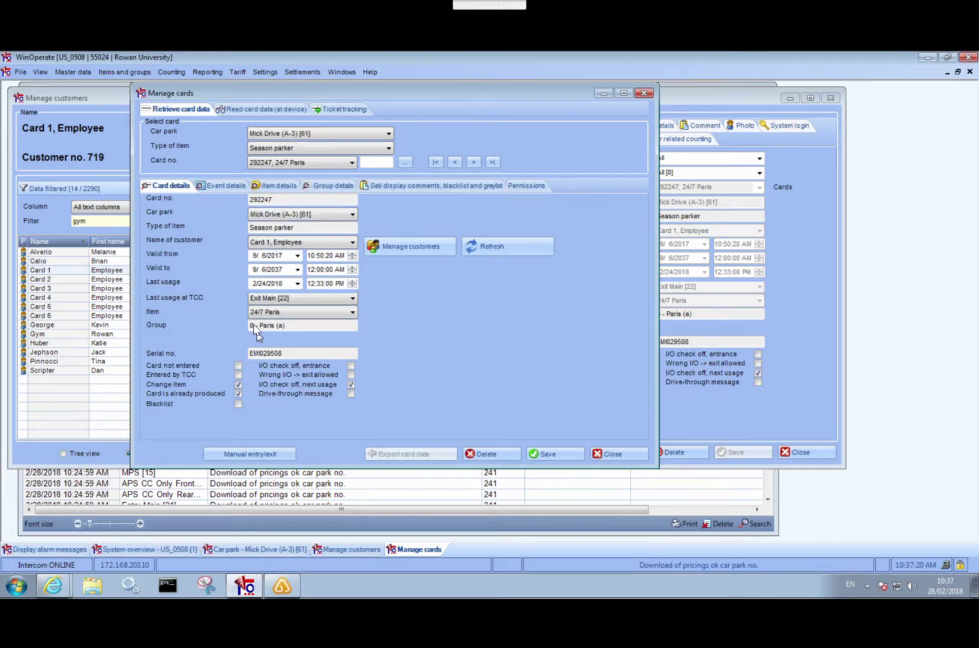
left_click(345, 313)
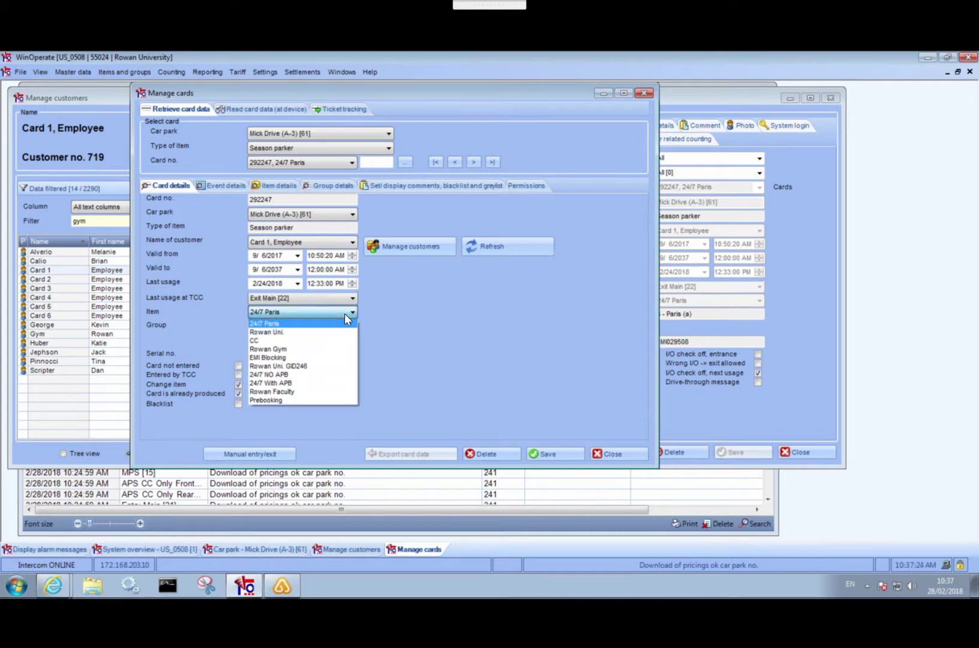
left_click(267, 347)
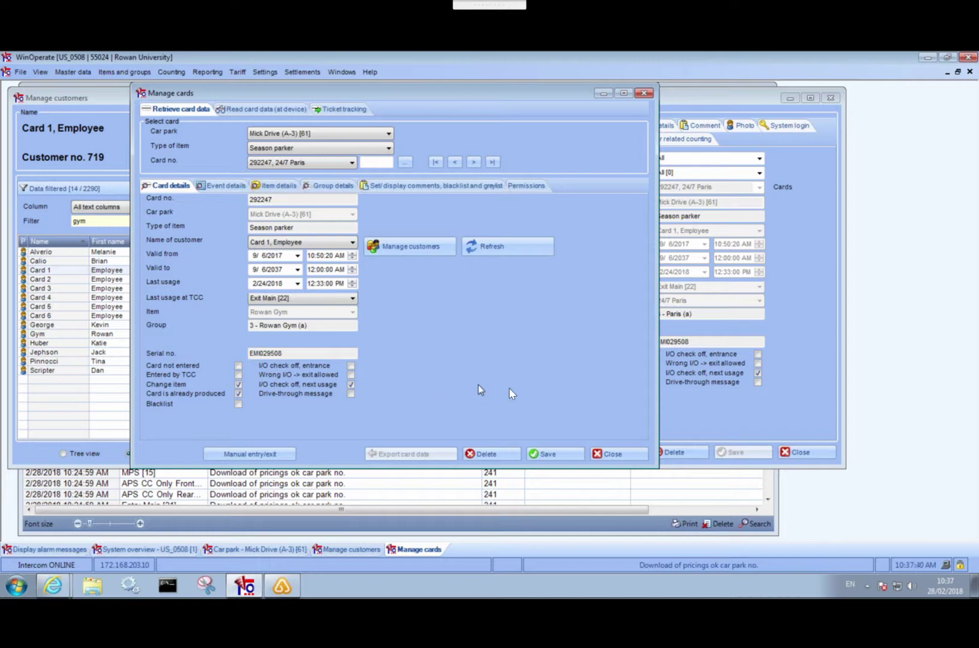
left_click(552, 452)
left_click(613, 454)
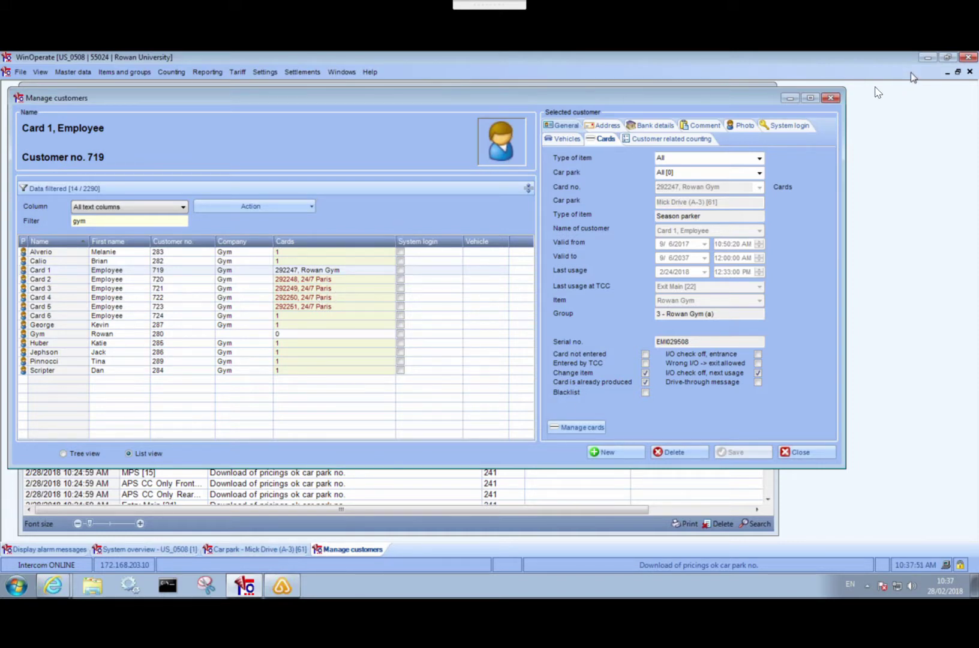
left_click(831, 98)
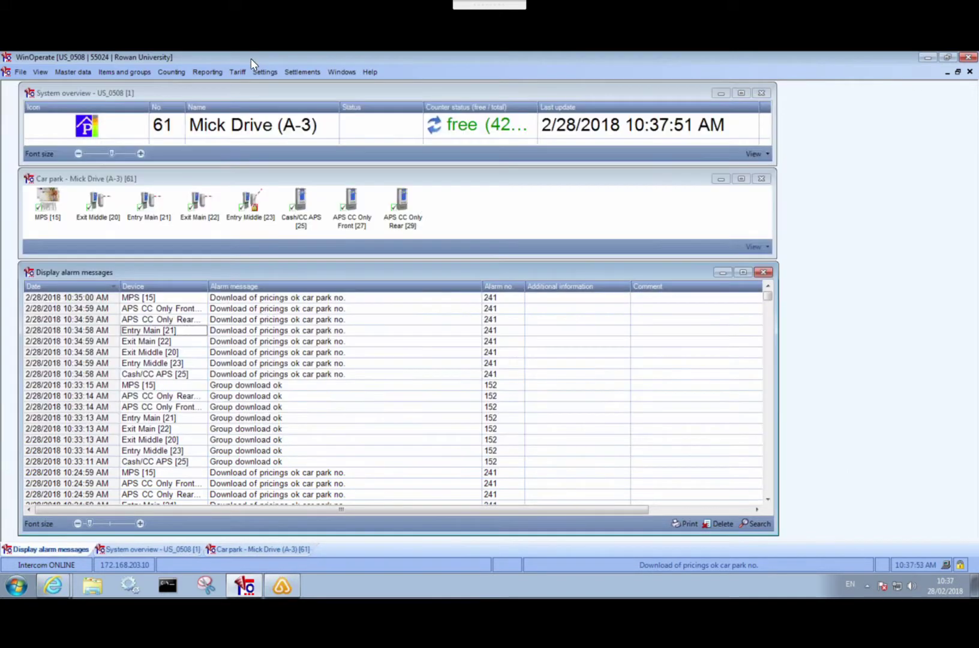
Enable the Neutral option for the Rowan Gym season parker item, save it and close the item management window
left_click(125, 71)
left_click(129, 95)
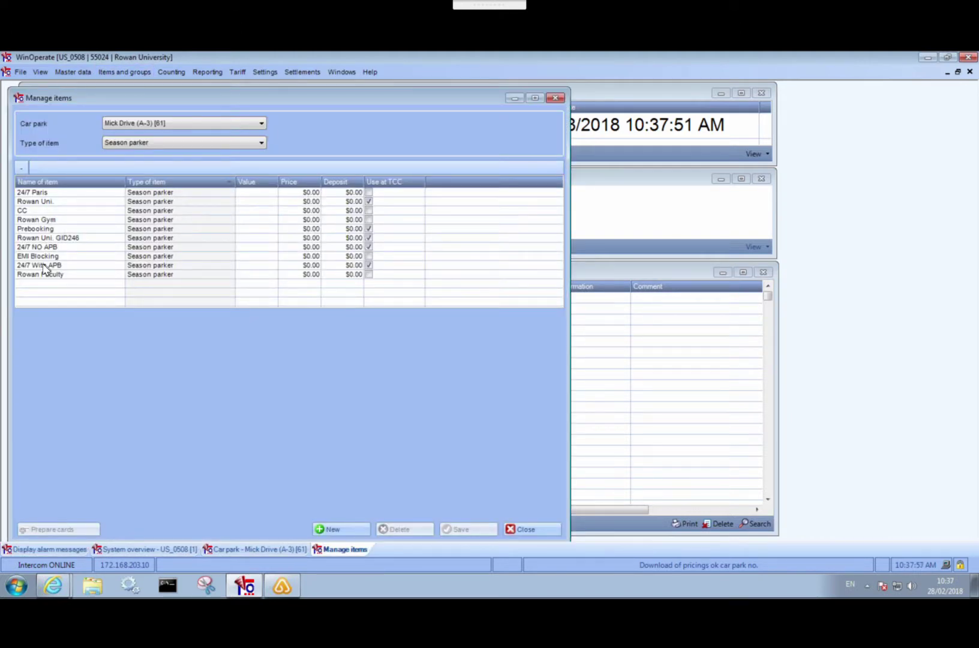
left_click(42, 223)
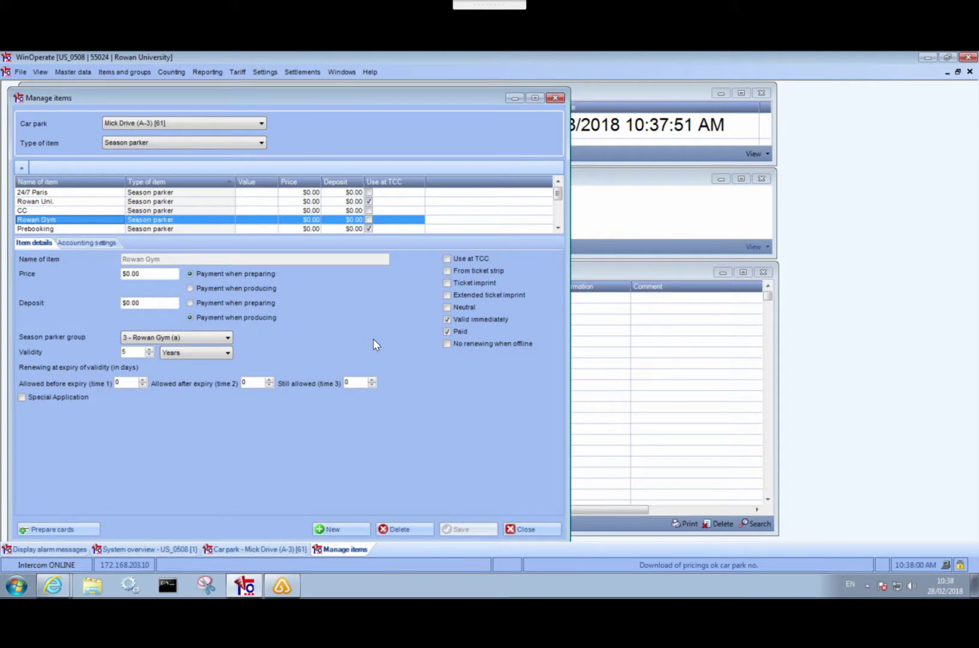
left_click(447, 307)
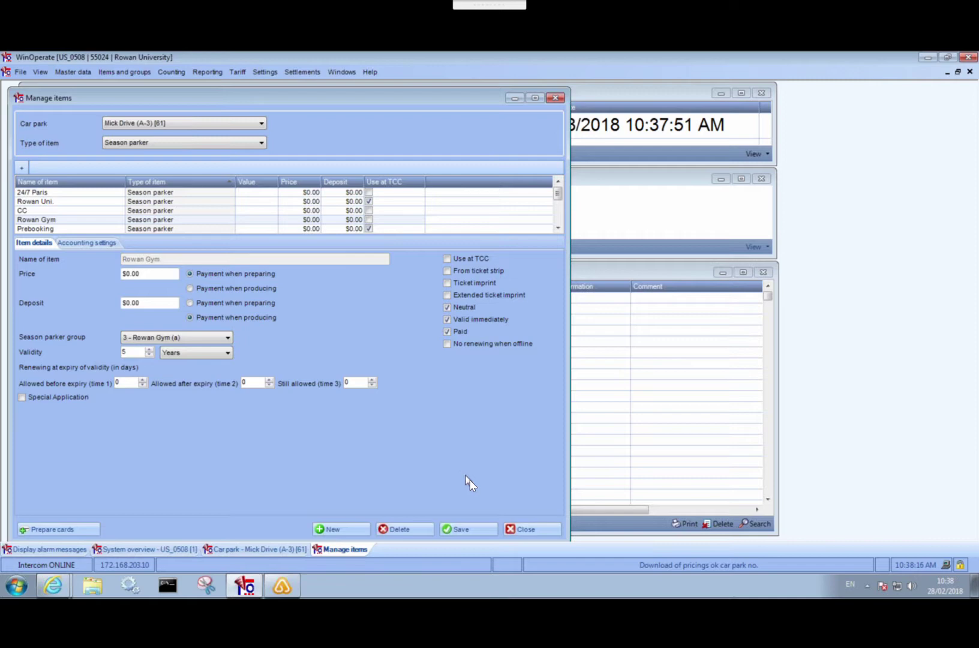
left_click(468, 529)
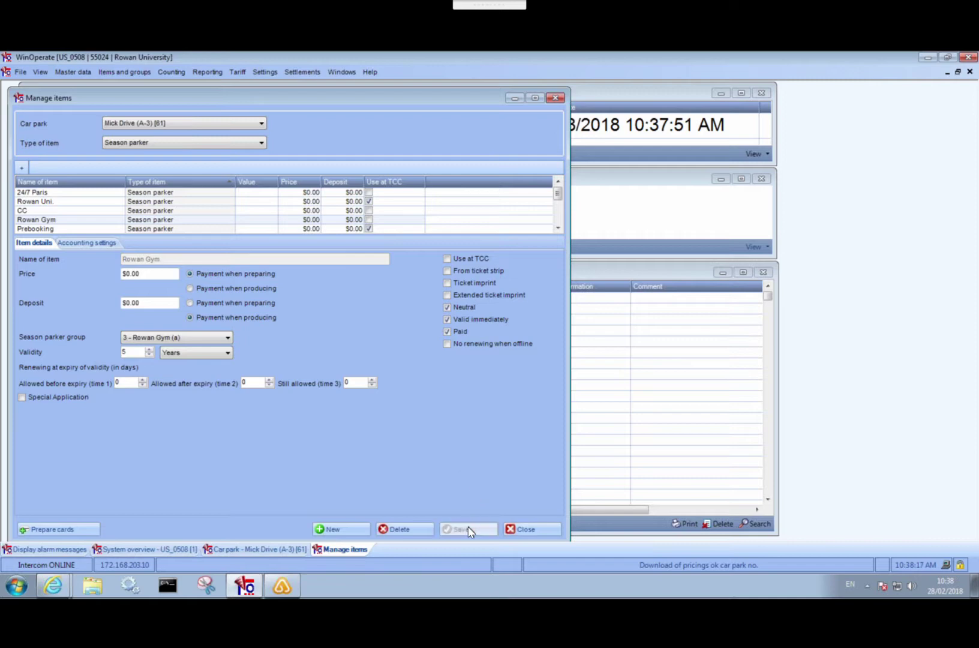
left_click(527, 529)
left_click(545, 344)
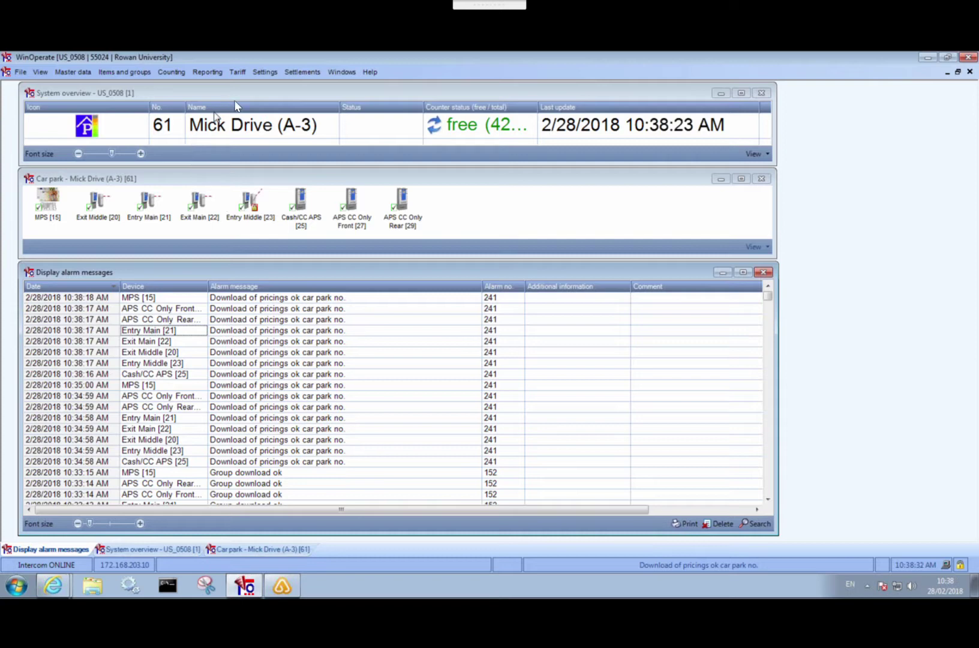
Open WebReport in the browser and go to its login page
left_click(208, 73)
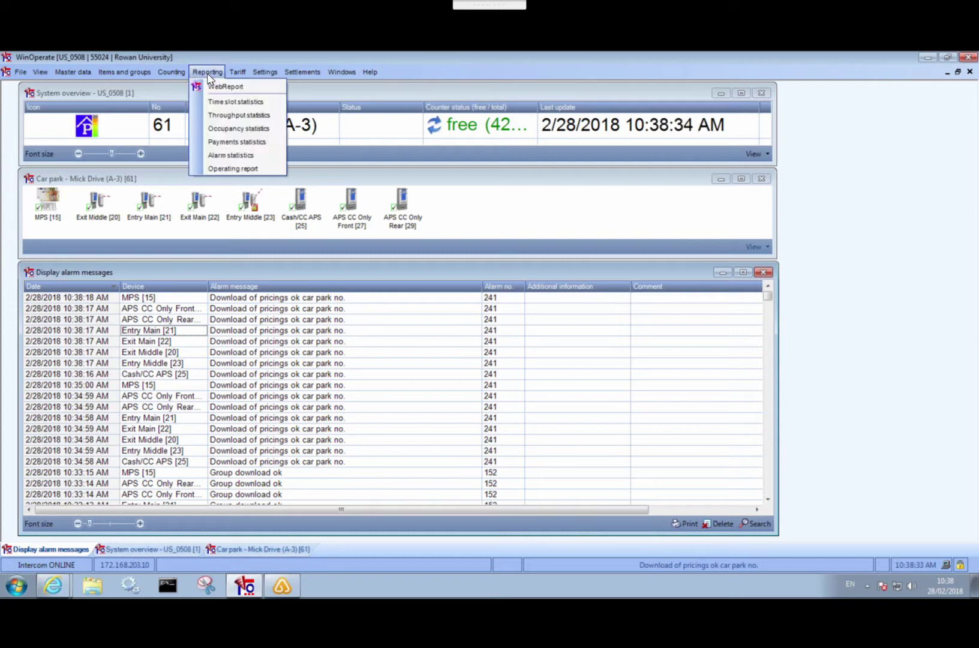
left_click(231, 87)
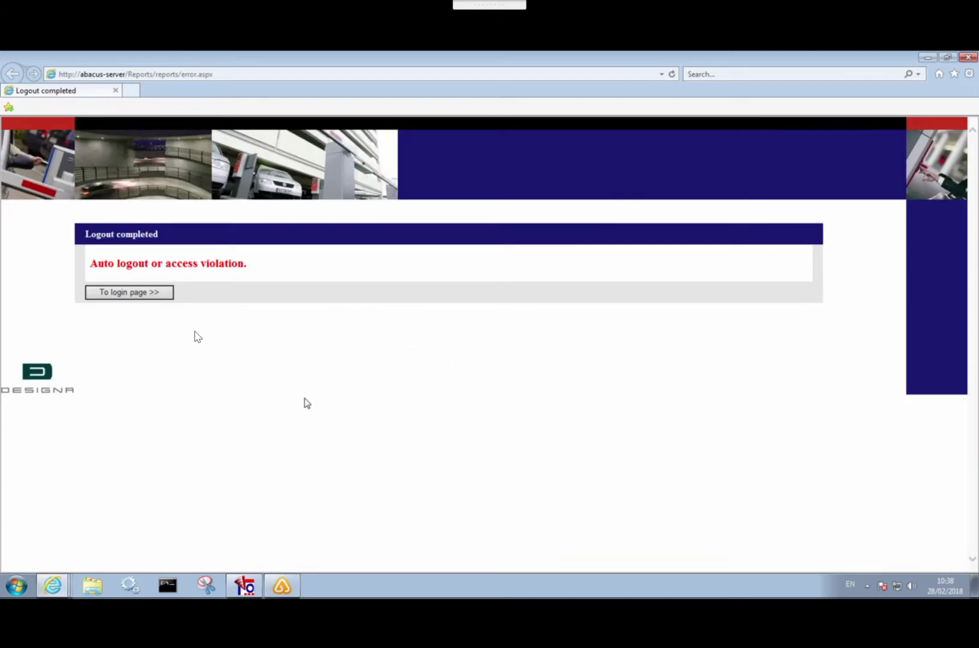
left_click(141, 294)
Fill in the user name, replace the prefilled password with the account password, and log in to WebReport
left_click(272, 299)
left_click(275, 311)
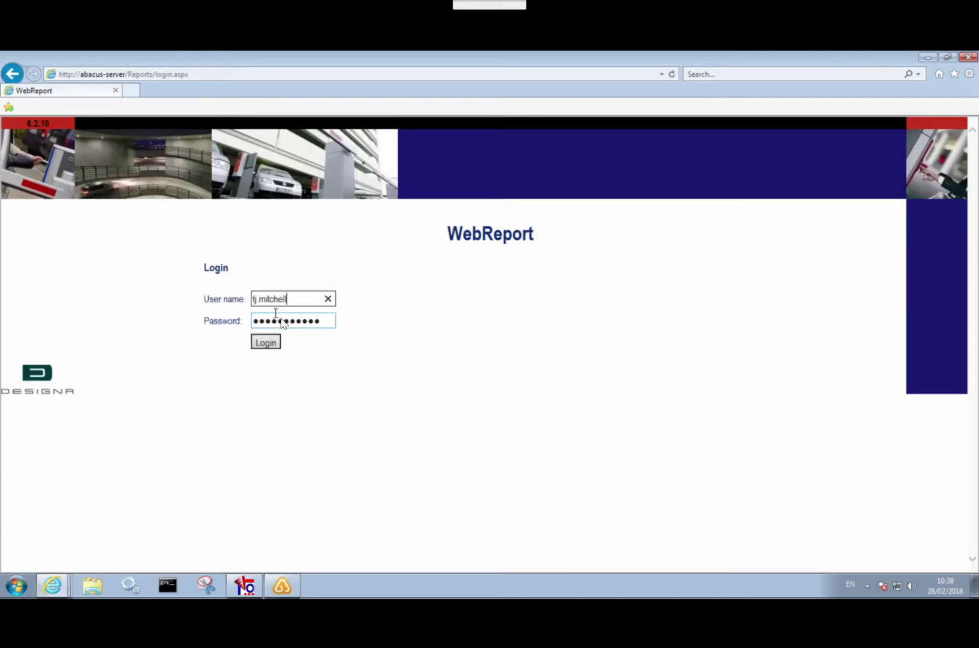
left_click(323, 325)
key("BackSpace")
key("BackSpace")
key("BackSpace")
key("BackSpace")
key("BackSpace")
key("BackSpace")
key("BackSpace")
key("BackSpace")
key("BackSpace")
key("BackSpace")
key("BackSpace")
key("BackSpace")
type("************")
key("Return")
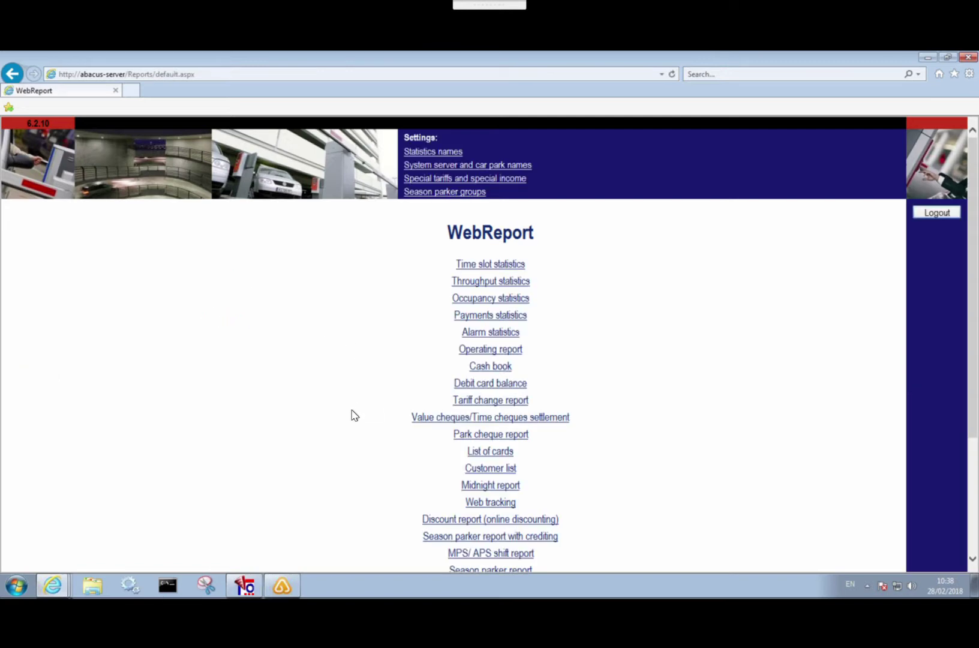
Open the Season parker report and choose [61] Mick Drive (A-3) as both the device car park and the card car park
scroll(351, 411, "down", 3)
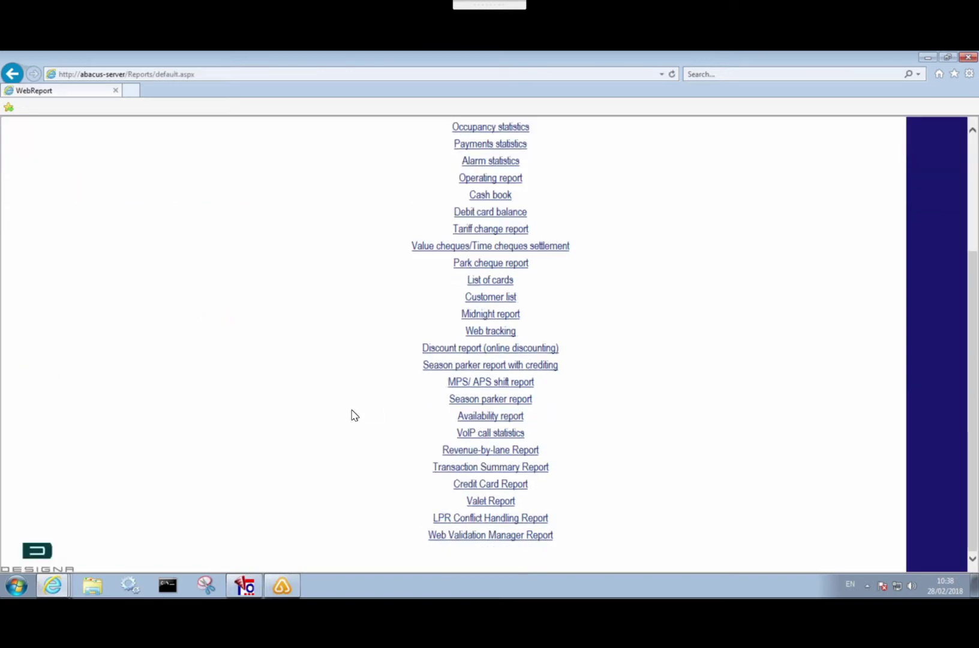
left_click(491, 401)
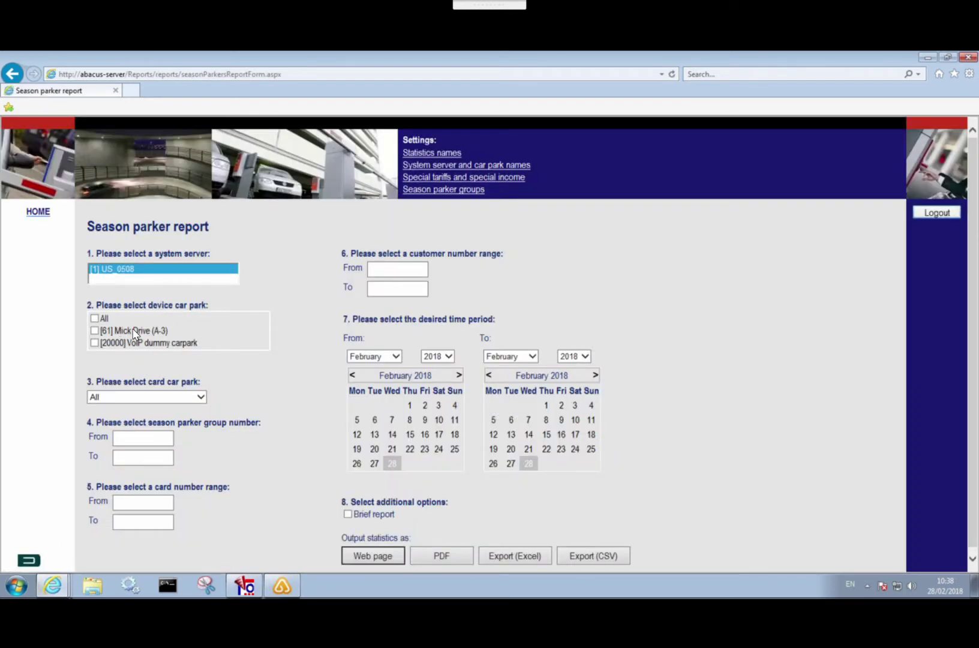
left_click(200, 396)
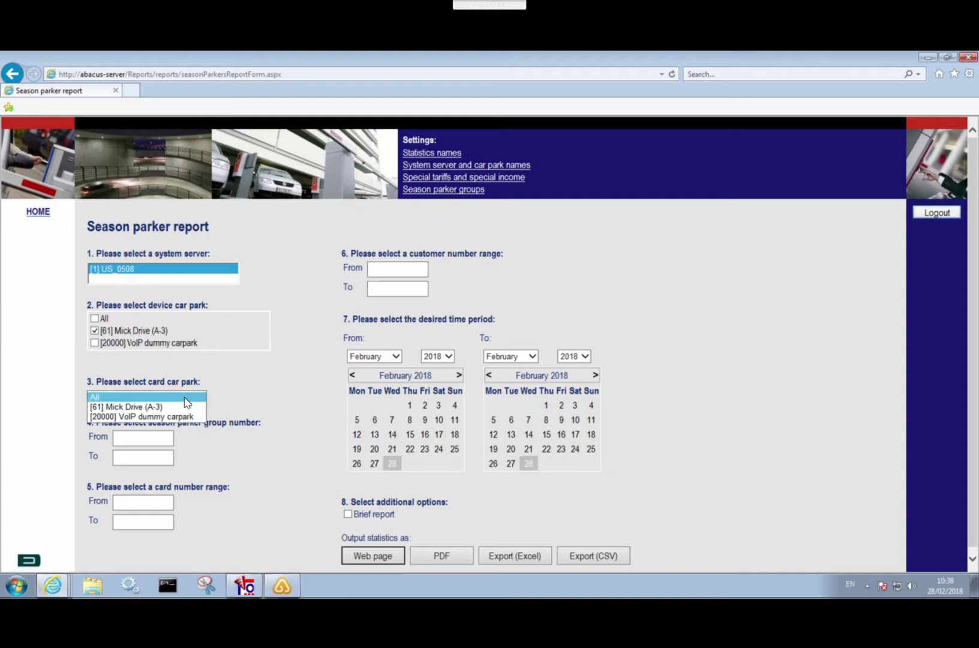
left_click(144, 407)
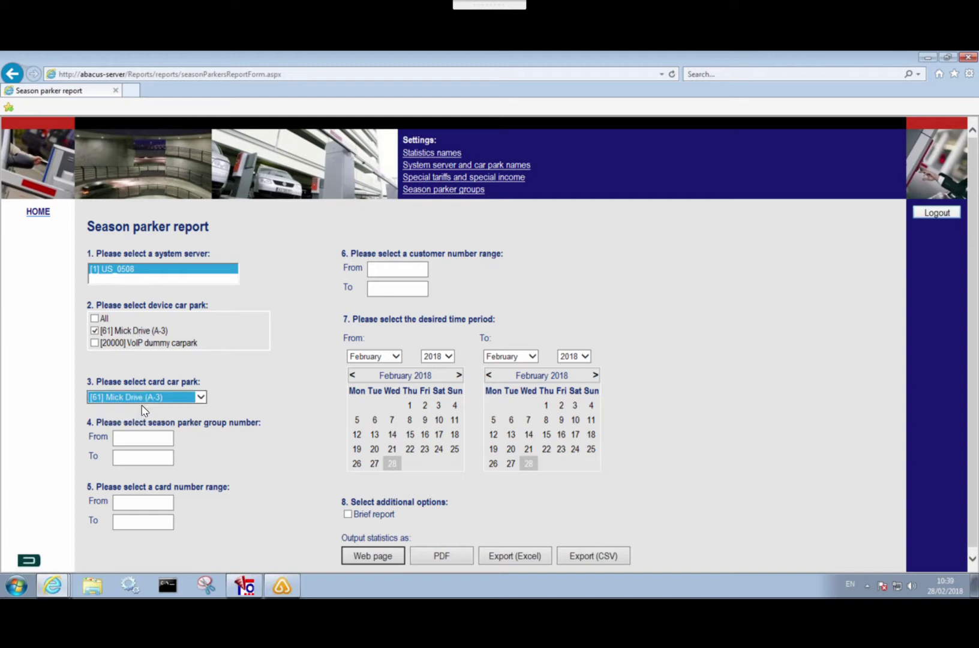
Limit the report to season parker group numbers from 3 to 3
left_click(131, 438)
type("3")
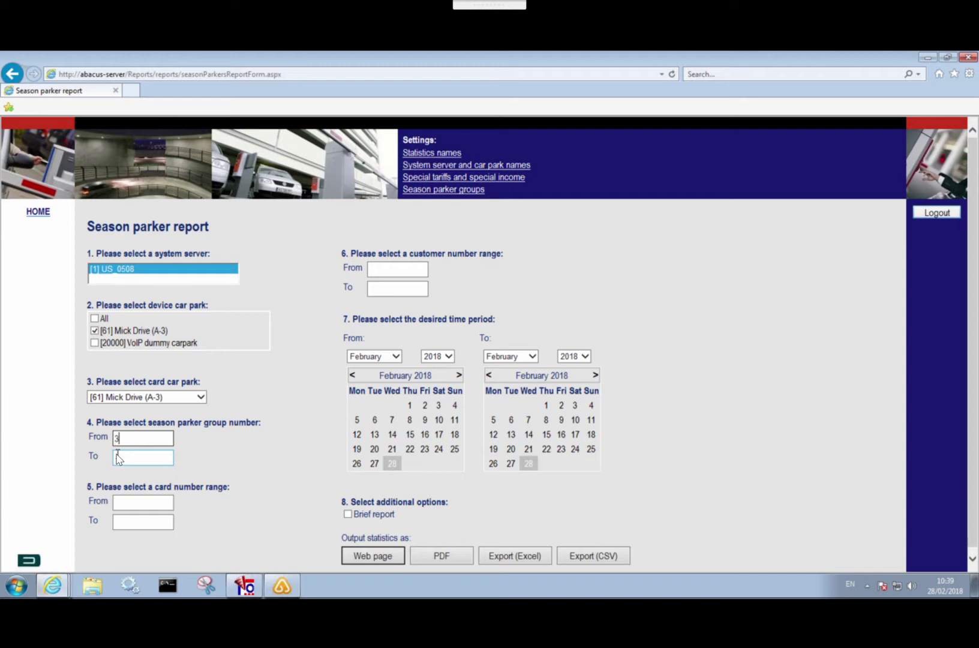
left_click(125, 461)
type("3")
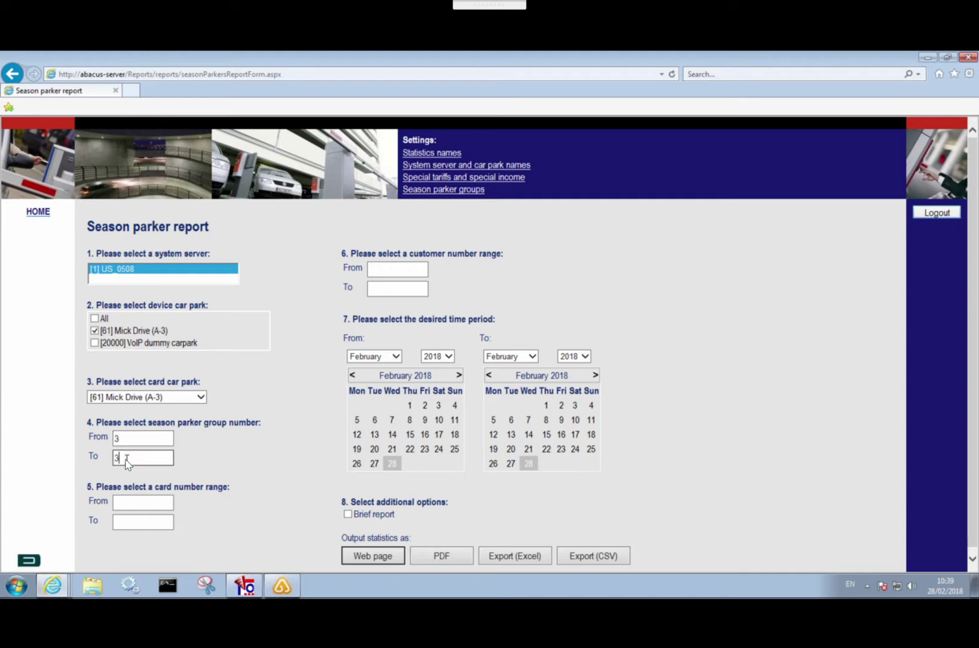
key("Tab")
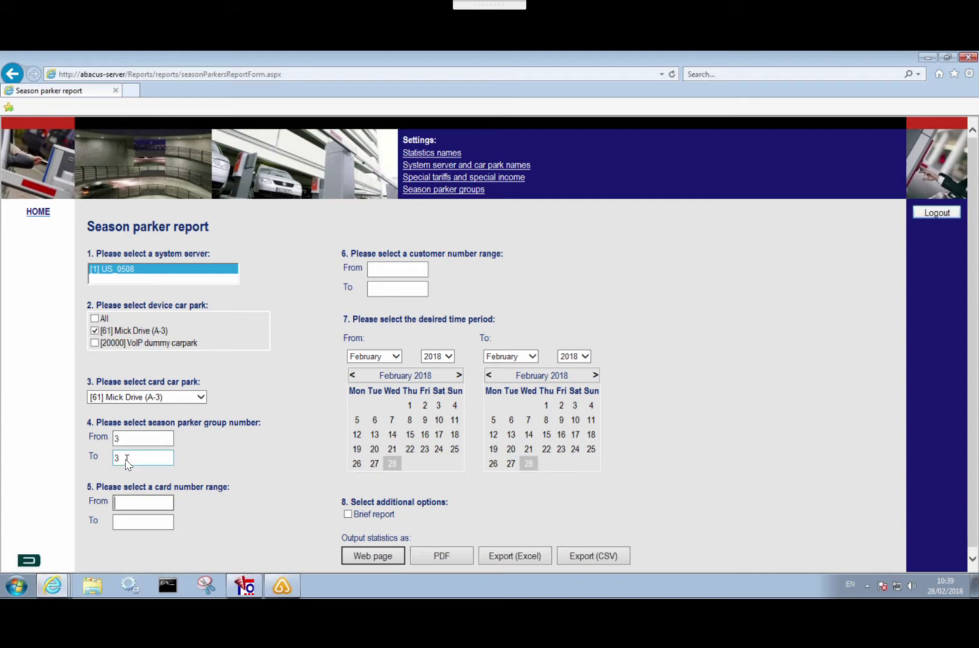
Set the report's start date to 1 February 2018, output it as a web page and review the listed parking entries and totals
left_click(410, 406)
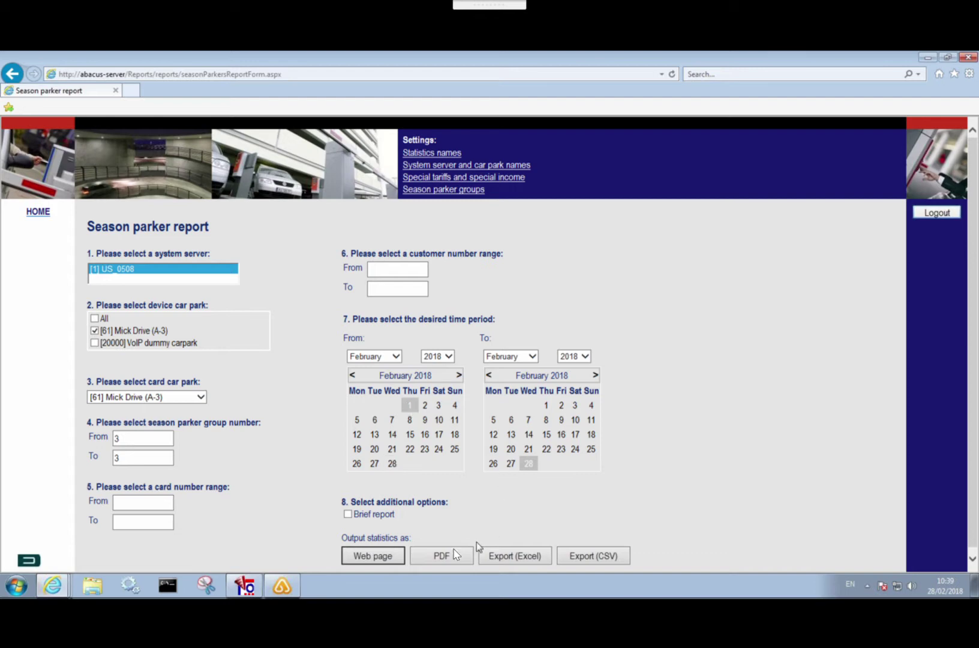
left_click(387, 557)
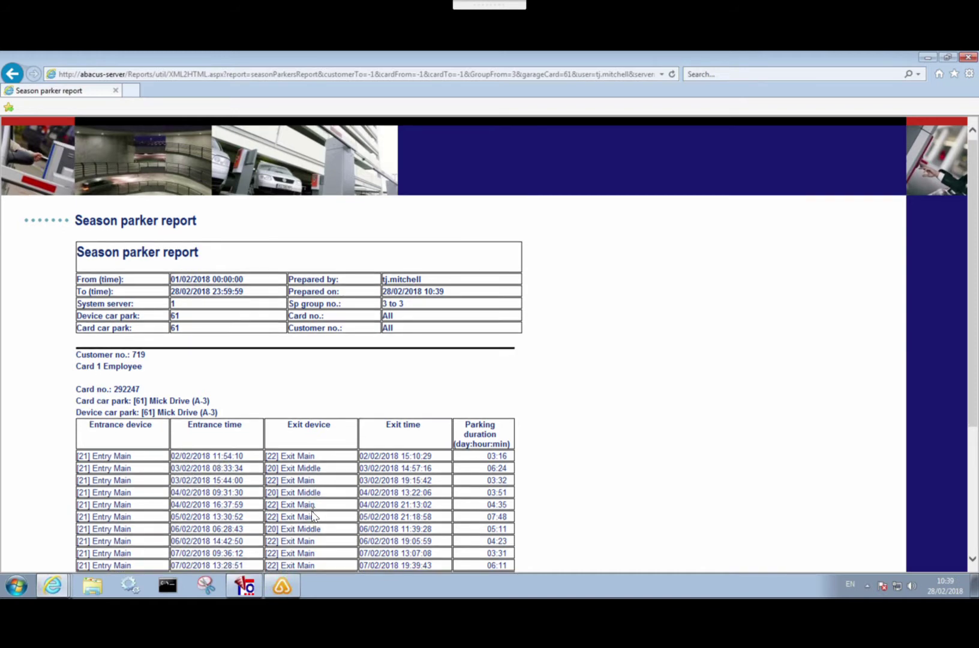
scroll(313, 515, "down", 2)
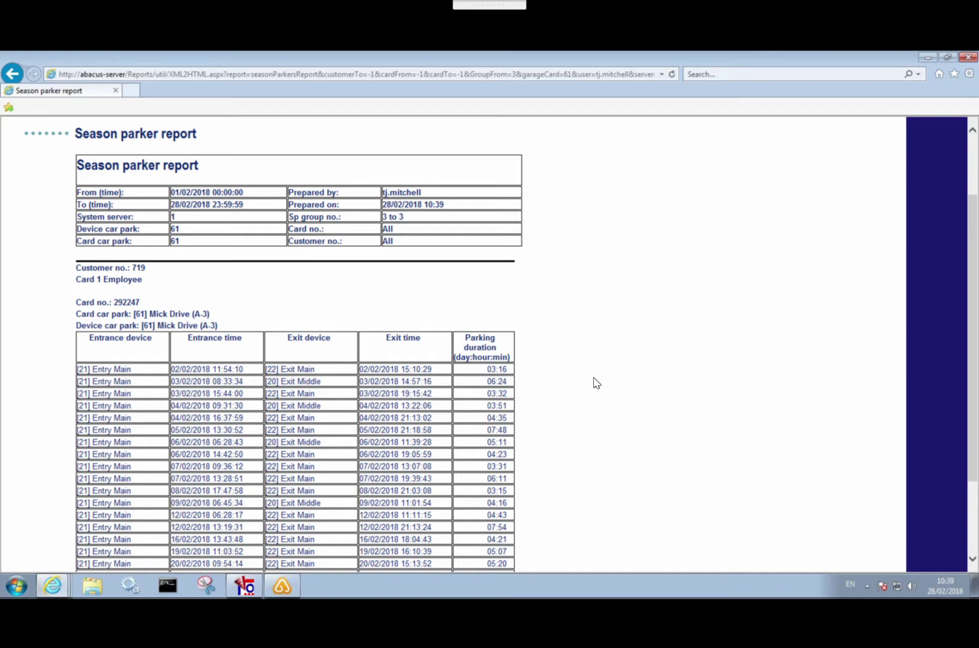
scroll(500, 450, "down", 2)
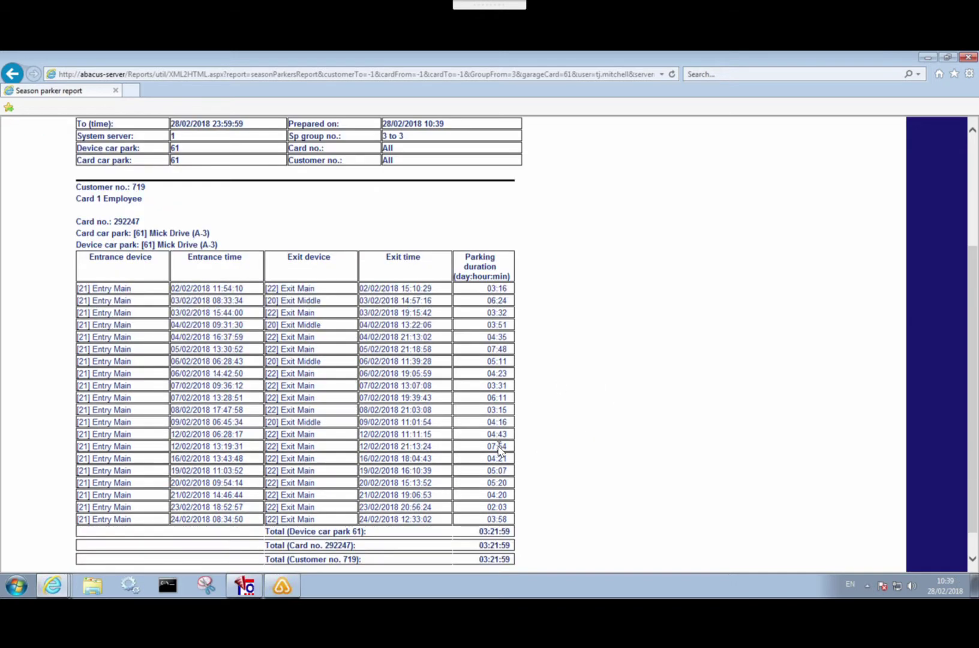